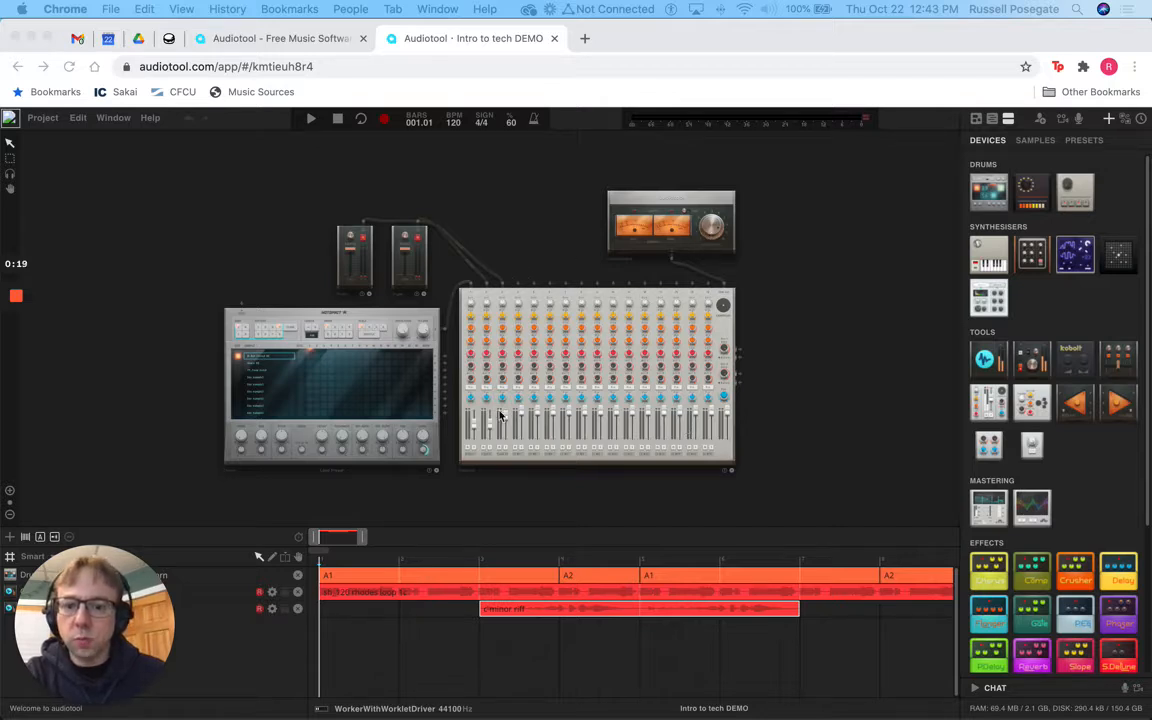
# Step: Play the project from the beginning, then stop and return to the start
pyautogui.click(336, 131)
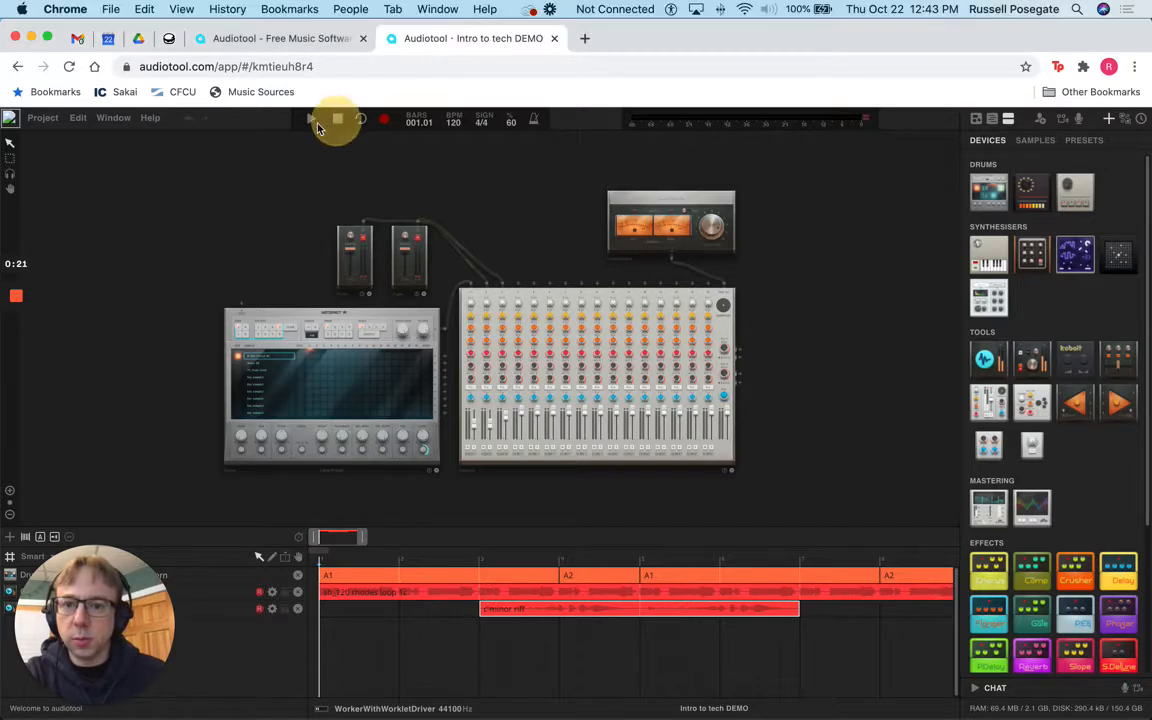
pyautogui.click(311, 119)
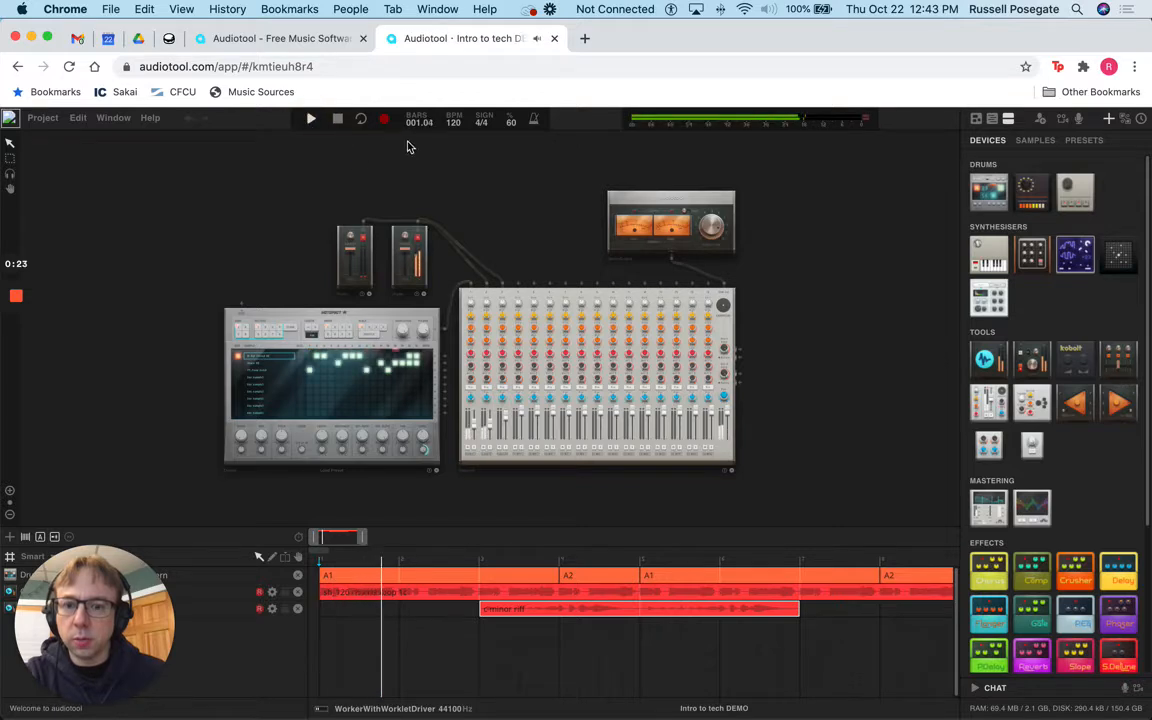
pyautogui.click(339, 120)
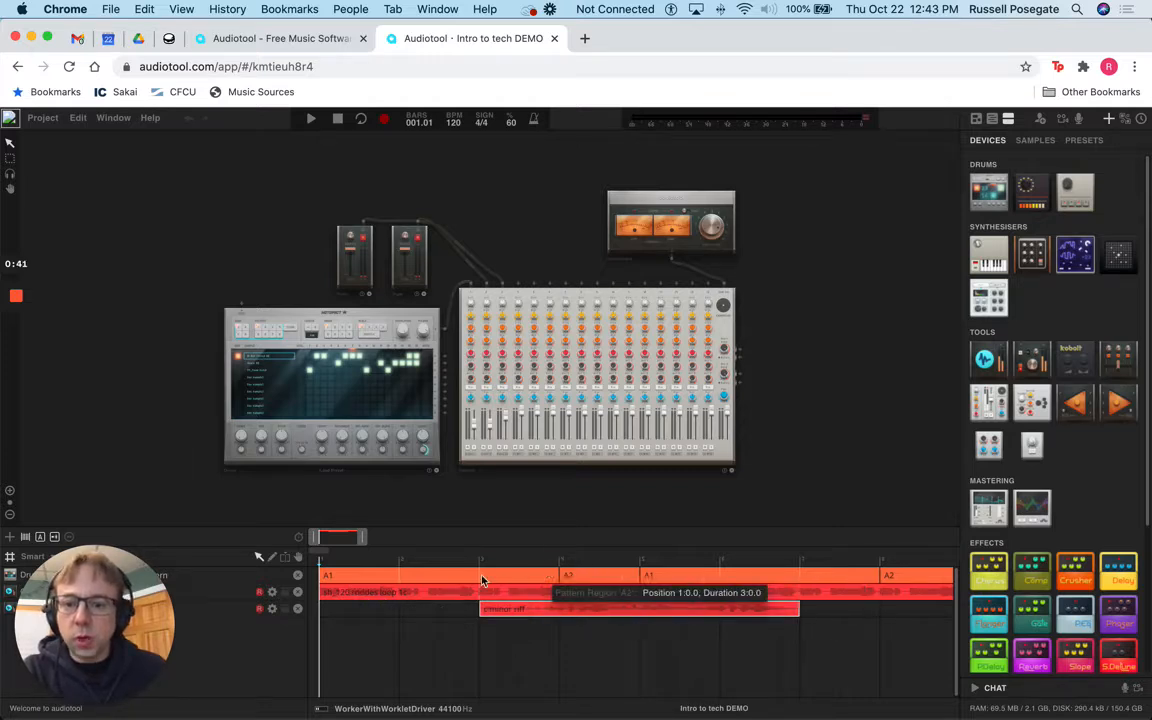
# Step: Zoom in on the Centroid mixer and frame the Organ channel with the drum machine
pyautogui.moveTo(112, 608); pyautogui.dragTo(1072, 608)
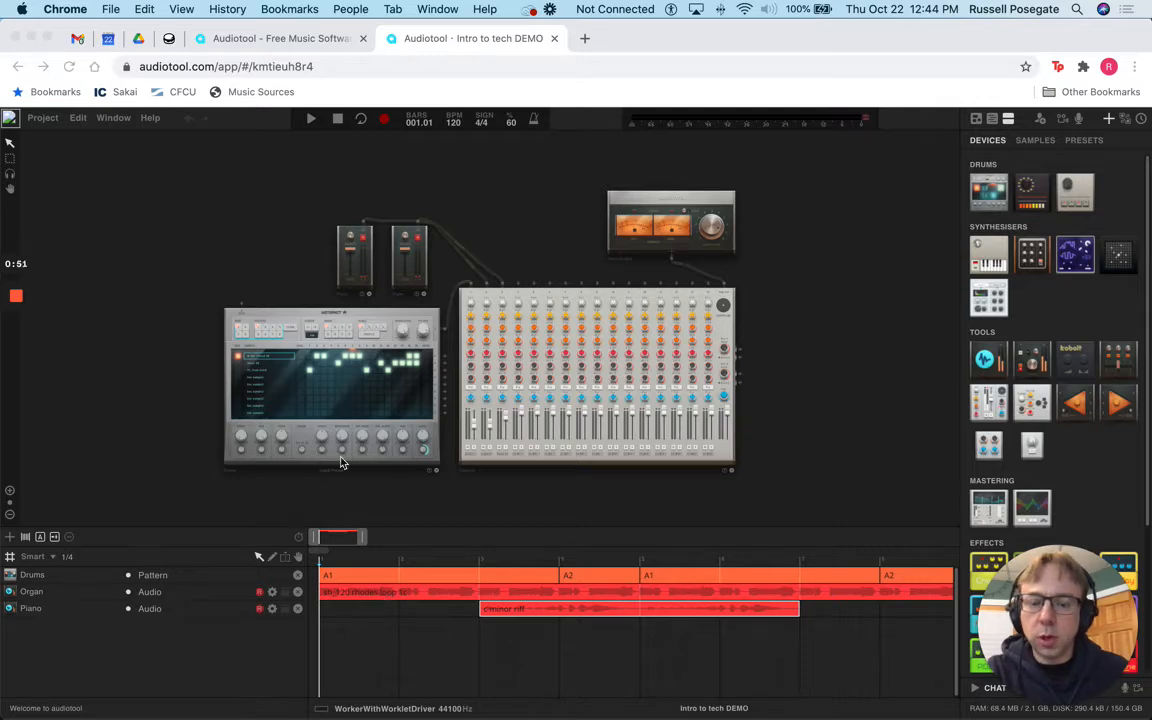
pyautogui.doubleClick(525, 298)
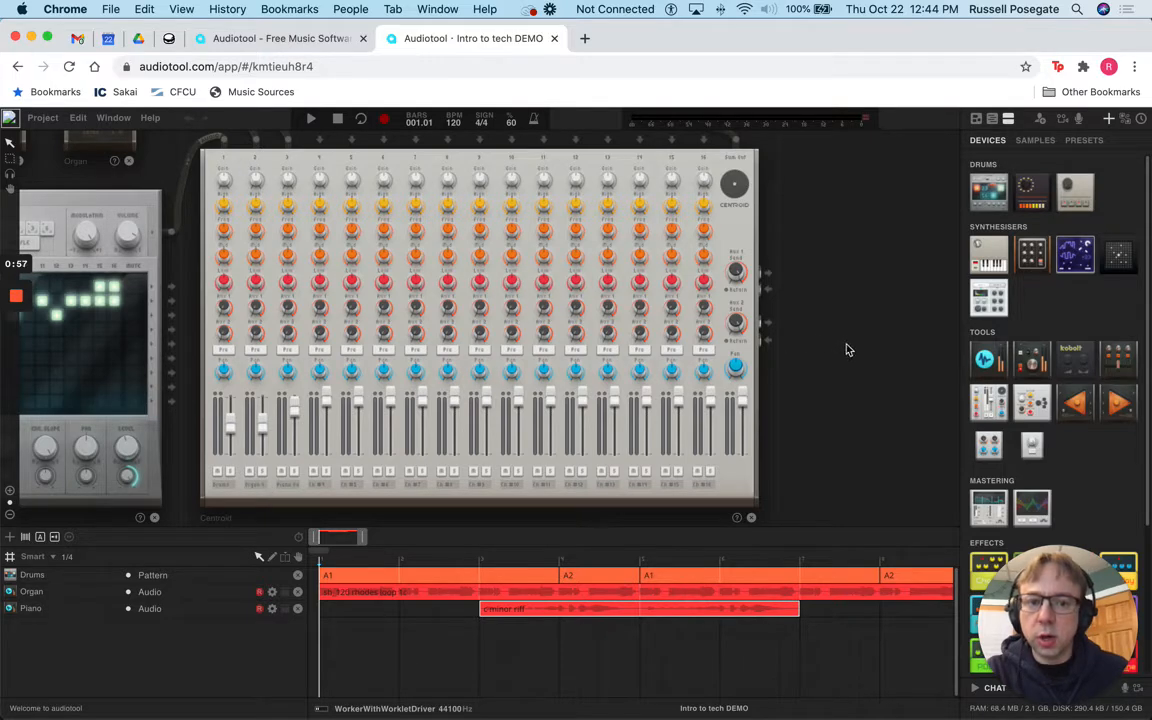
pyautogui.moveTo(838, 346); pyautogui.dragTo(1023, 550)
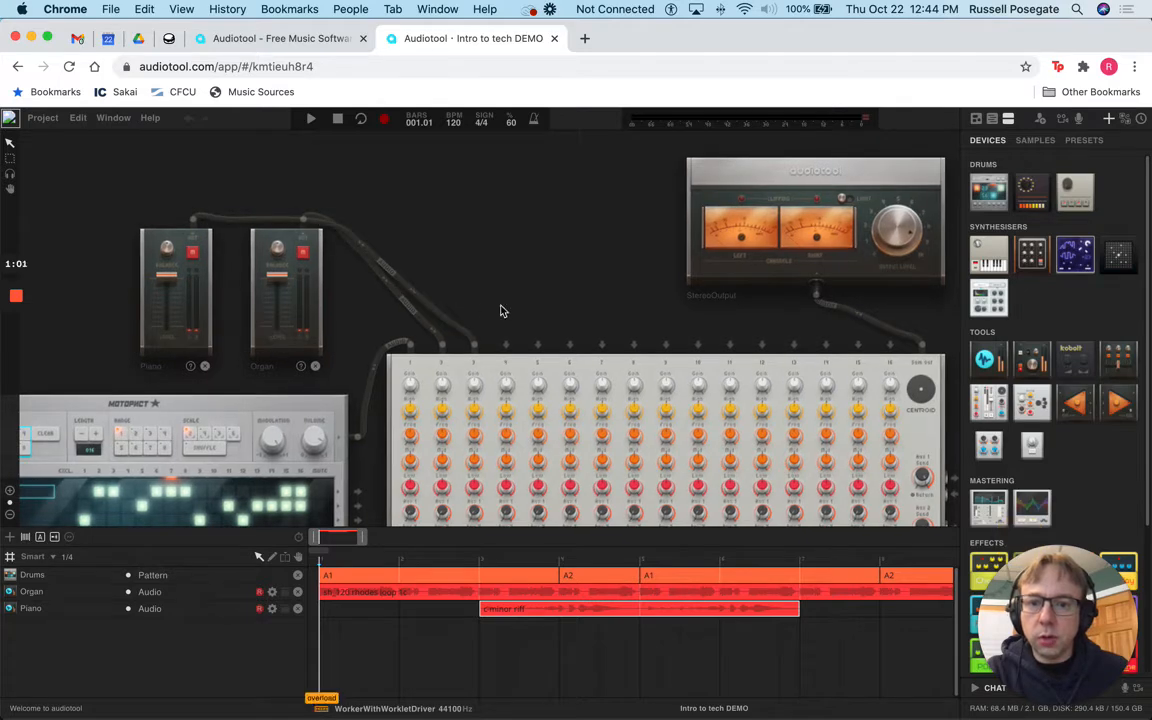
pyautogui.moveTo(501, 311); pyautogui.dragTo(508, 62)
pyautogui.moveTo(479, 506); pyautogui.dragTo(467, 491)
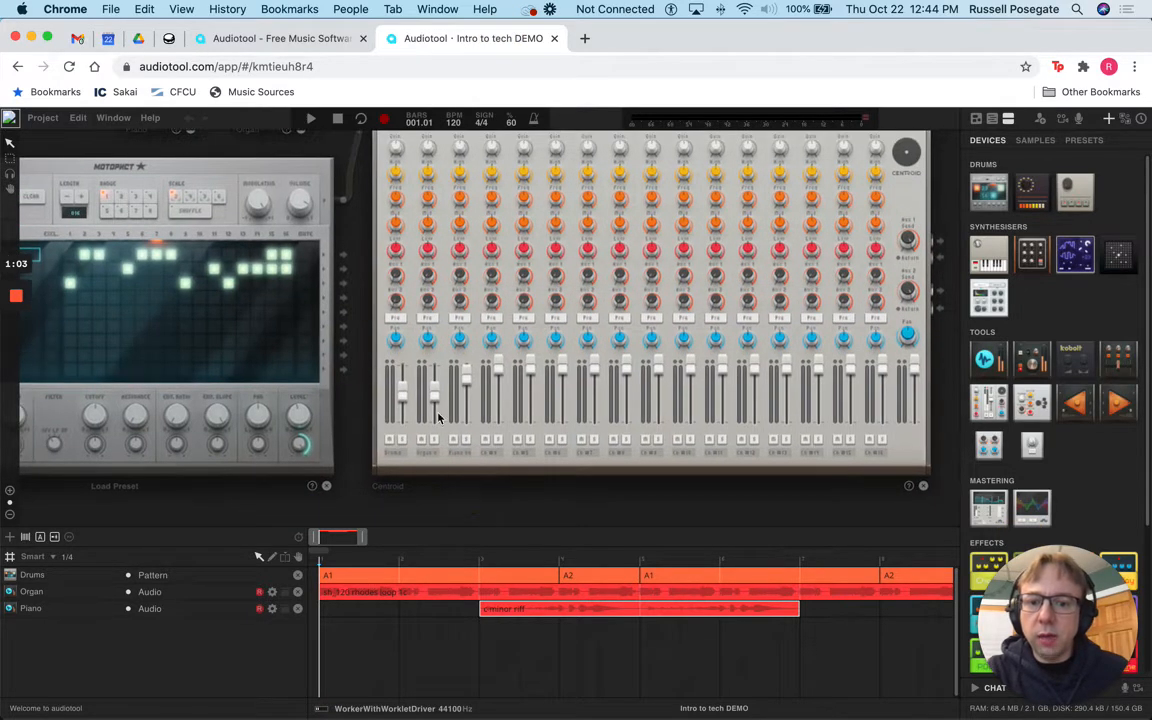
# Step: Set the Organ channel fader to -9.85 dB, auditioning level changes during playback
pyautogui.moveTo(434, 388); pyautogui.dragTo(436, 418)
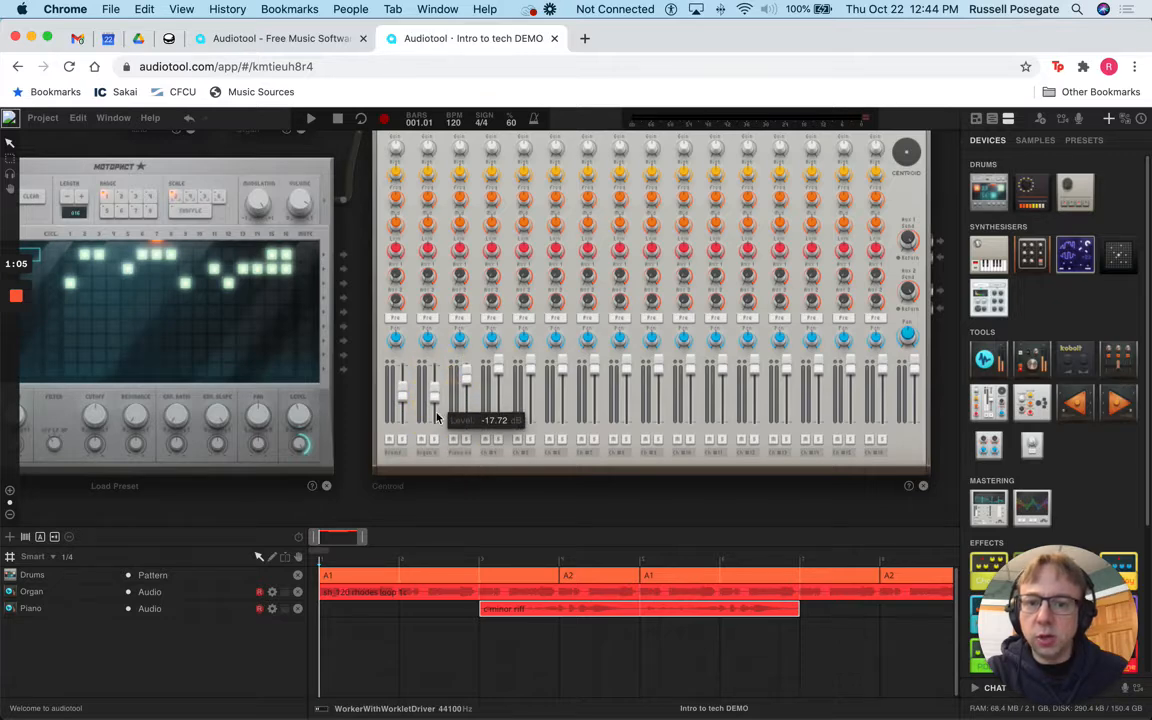
pyautogui.click(314, 120)
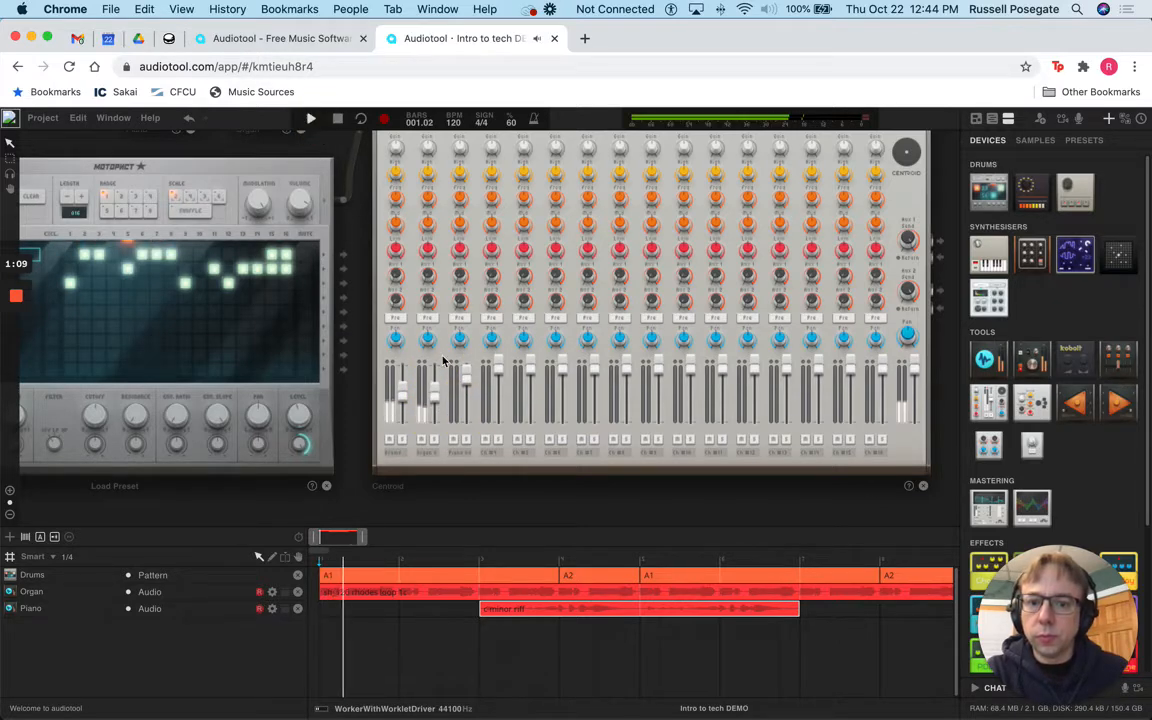
pyautogui.moveTo(434, 393)
pyautogui.mouseDown()
pyautogui.moveTo(436, 418)
pyautogui.moveTo(436, 372)
pyautogui.moveTo(436, 418)
pyautogui.moveTo(433, 381)
pyautogui.mouseUp()
pyautogui.click(339, 118)
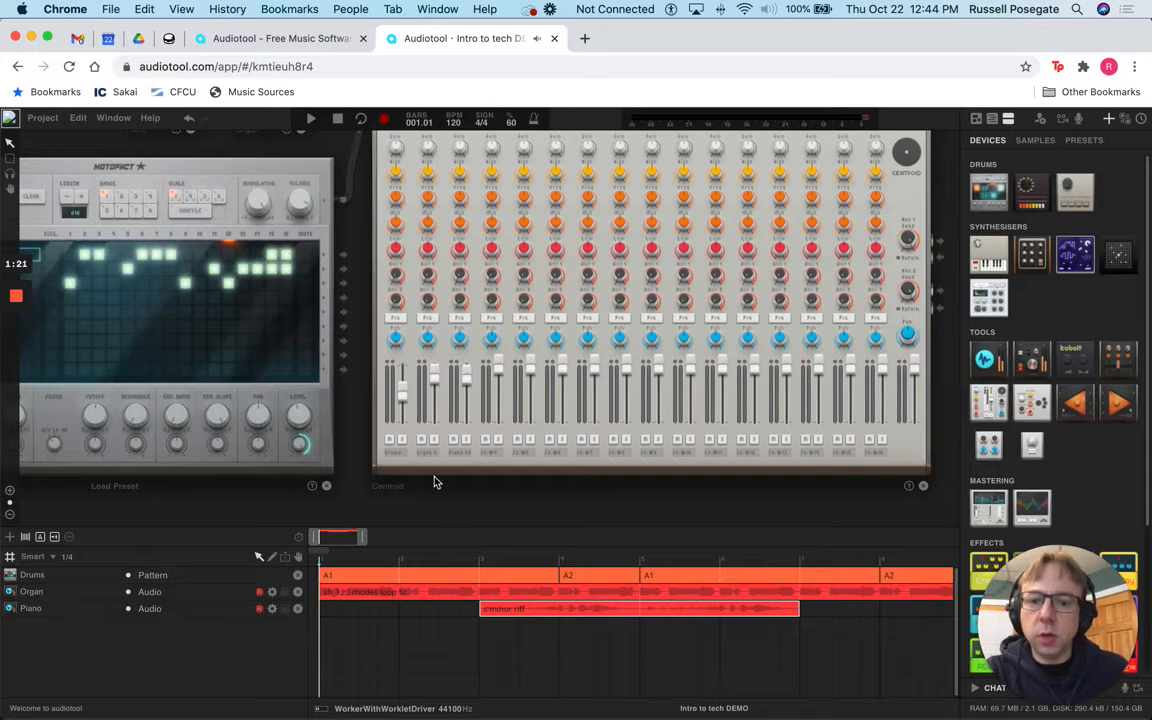
pyautogui.moveTo(435, 379); pyautogui.dragTo(435, 387)
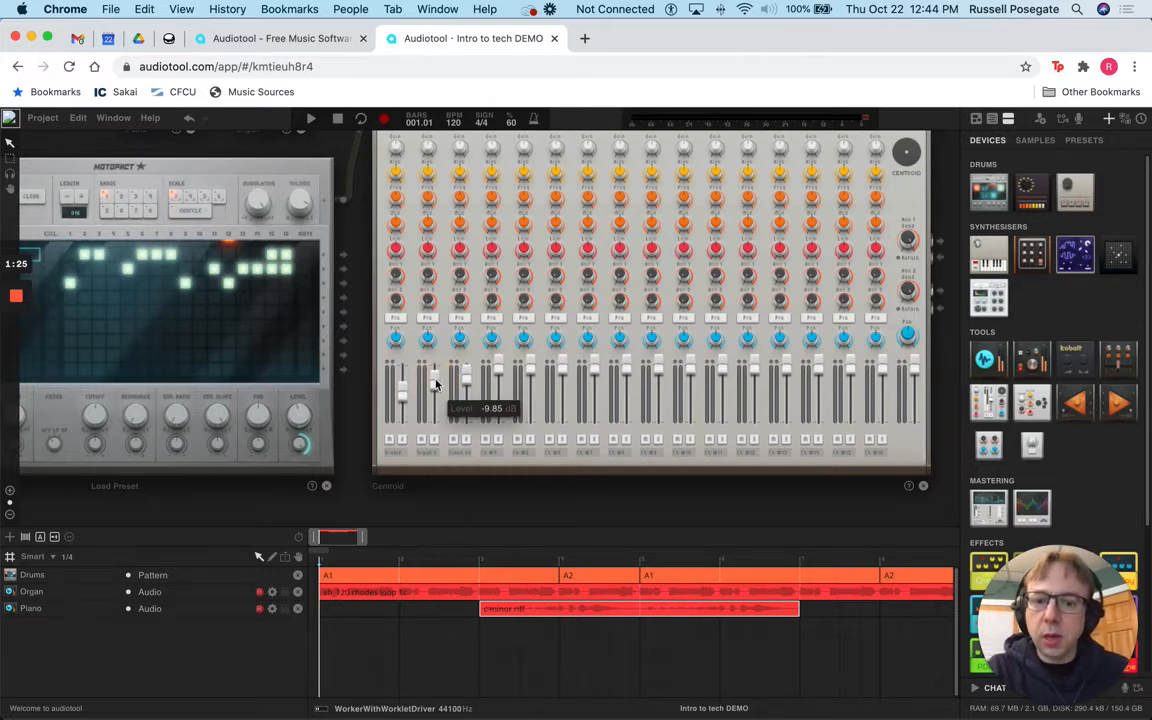
# Step: Create a Centroid automation track for the Organ Output Level with Automate Parameter
pyautogui.rightClick(435, 384)
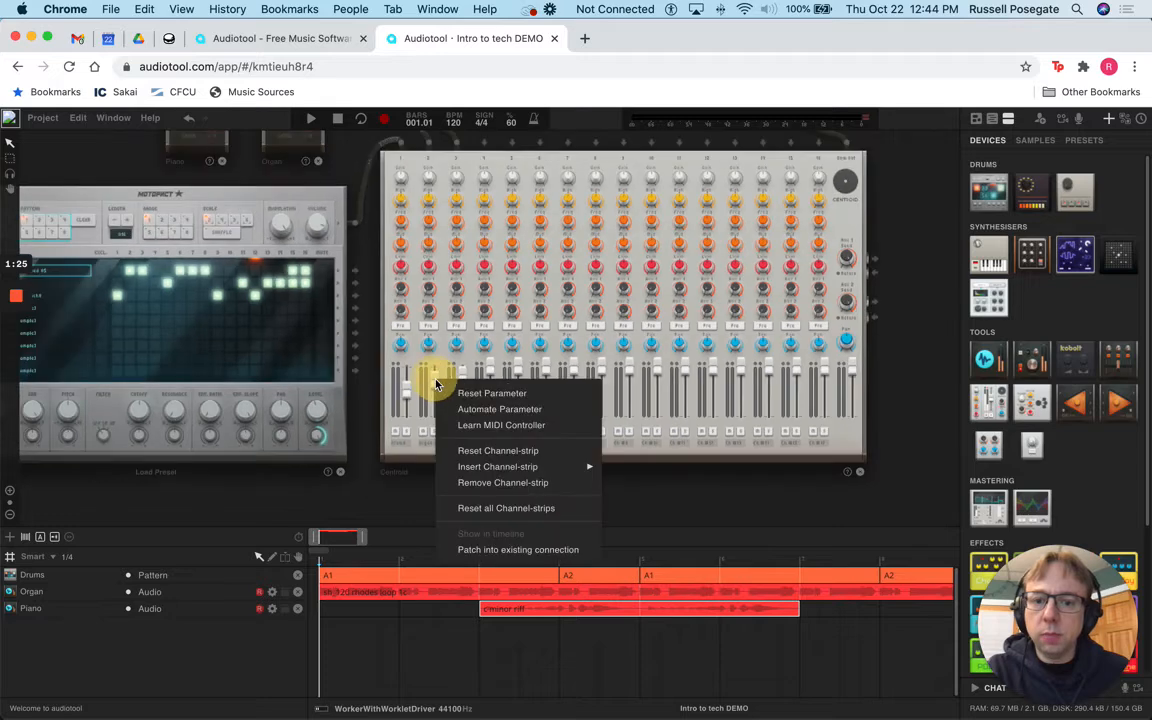
pyautogui.click(499, 409)
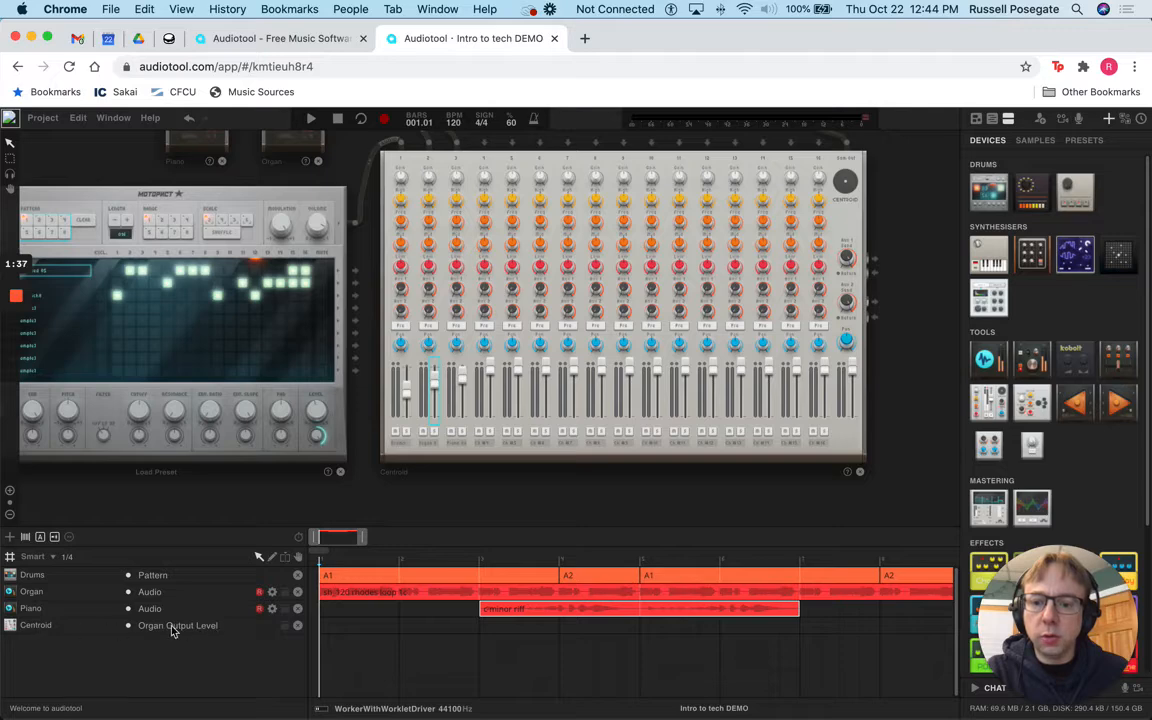
pyautogui.hscroll(2, 363, 631)
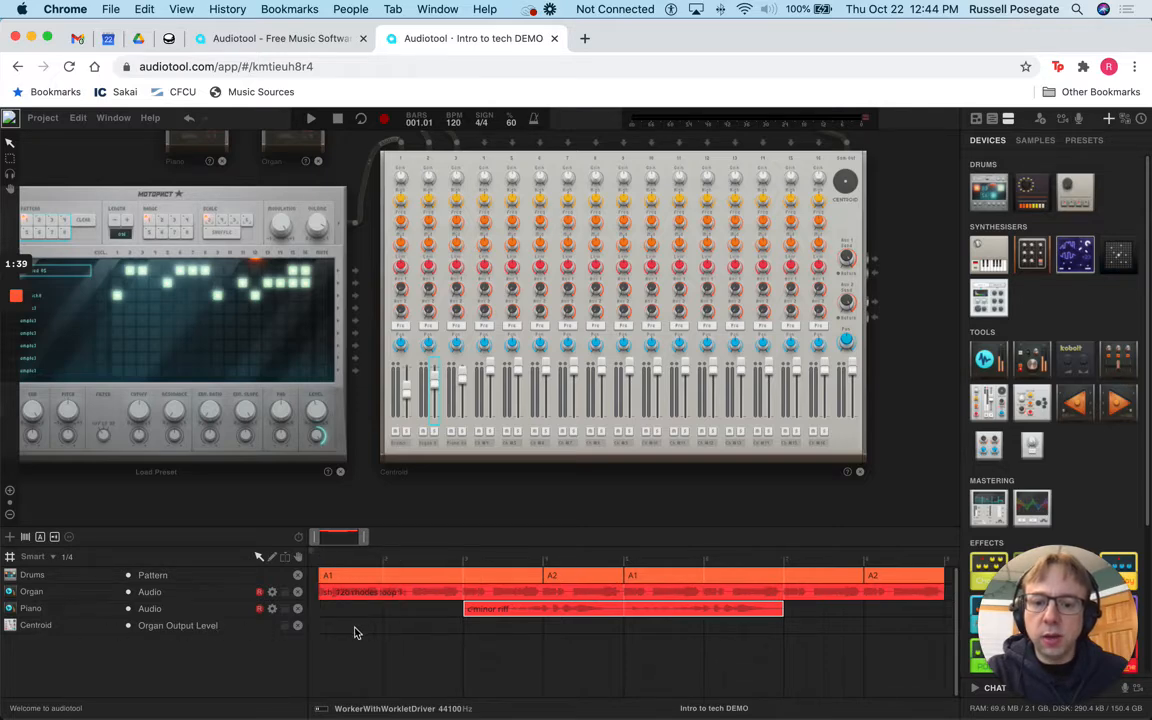
# Step: Add a region at the Organ level track's start and pull its automation line to minimum
pyautogui.doubleClick(360, 624)
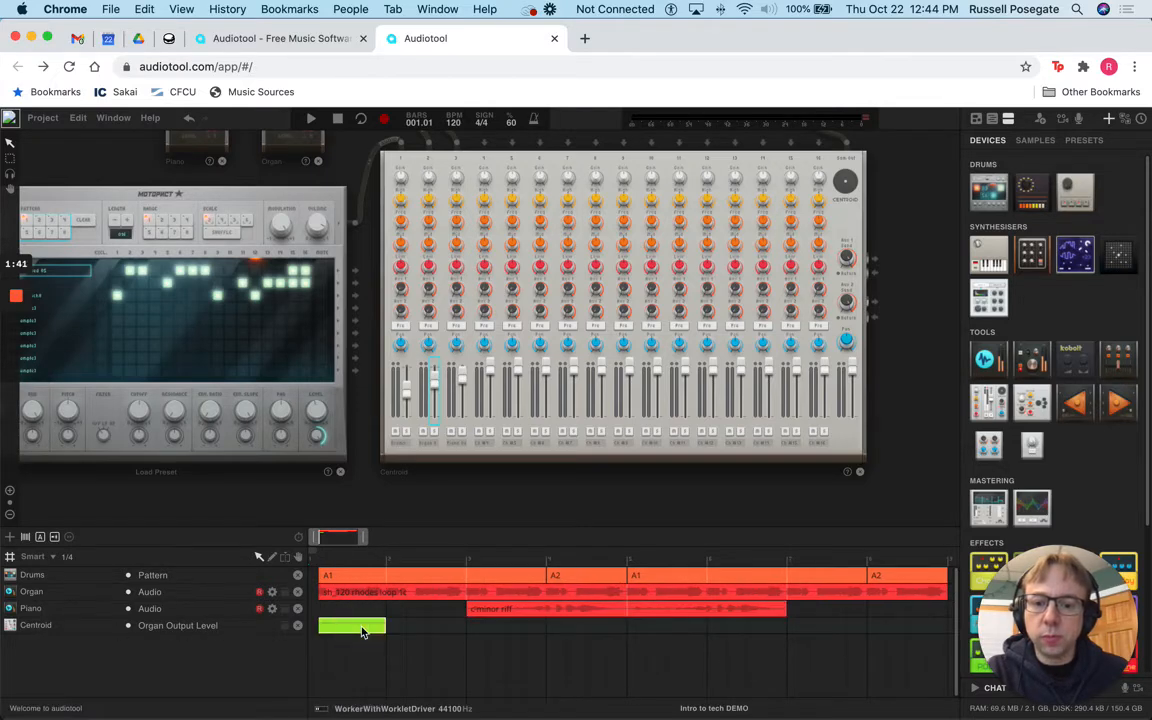
pyautogui.moveTo(381, 627)
pyautogui.mouseDown()
pyautogui.moveTo(455, 621)
pyautogui.moveTo(309, 622)
pyautogui.moveTo(607, 617)
pyautogui.moveTo(314, 625)
pyautogui.moveTo(383, 625)
pyautogui.mouseUp()
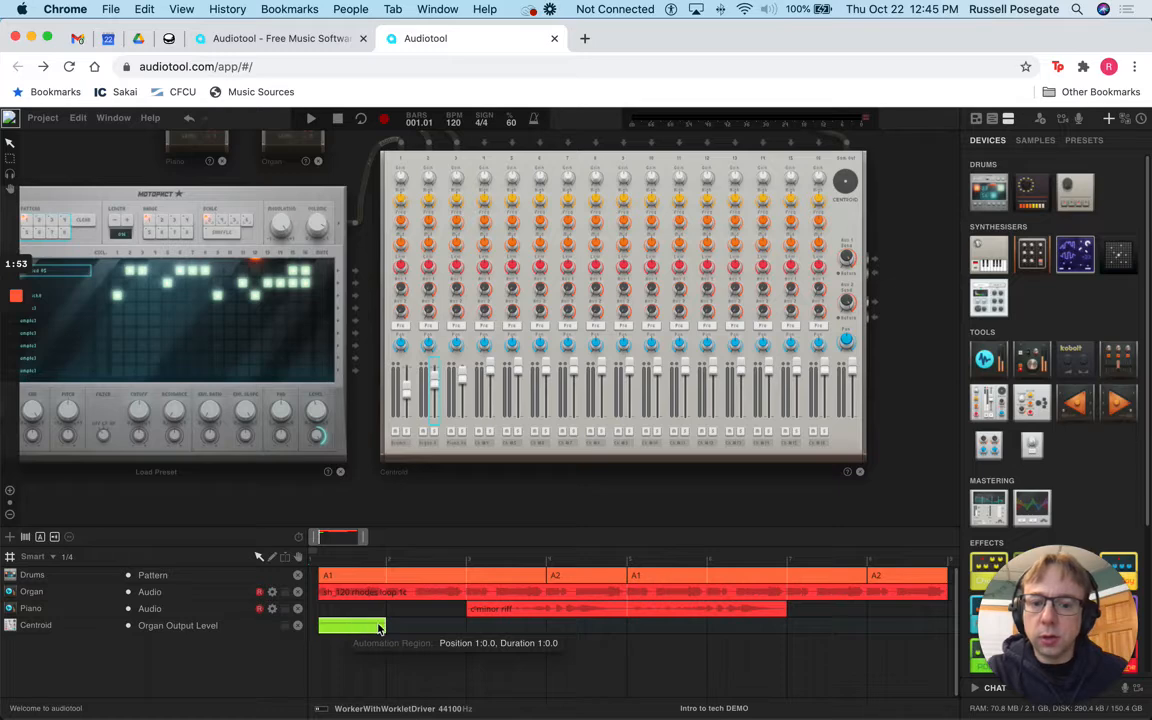
pyautogui.doubleClick(362, 627)
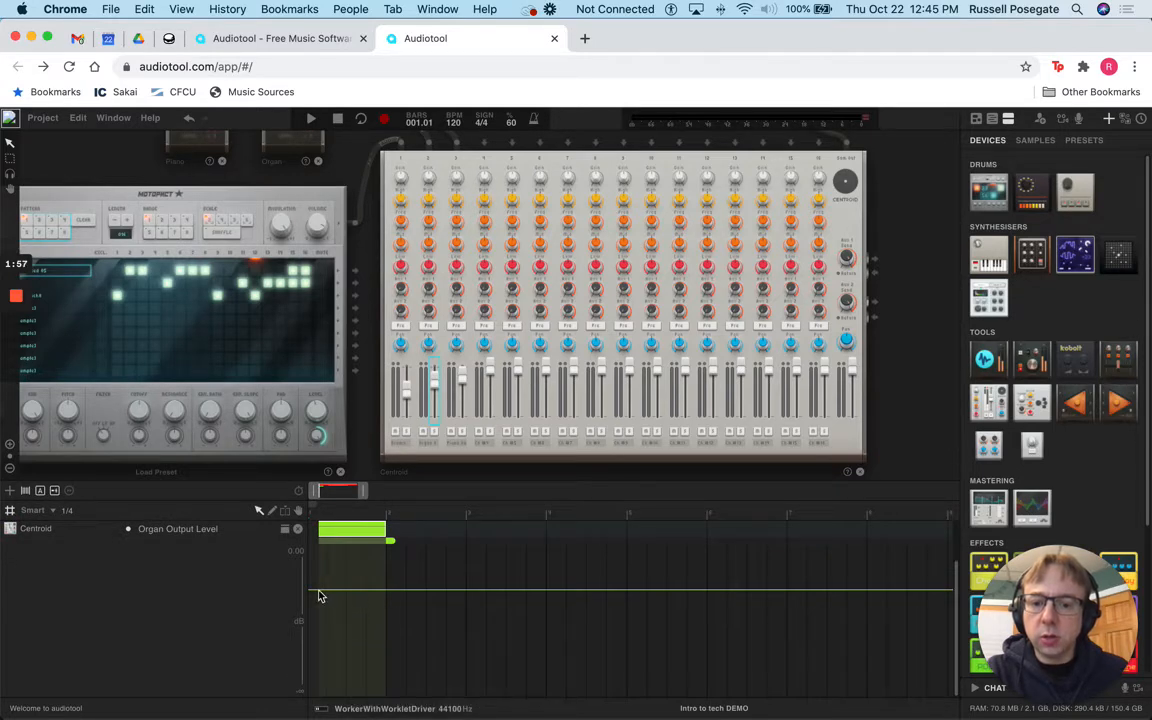
pyautogui.click(318, 596)
pyautogui.moveTo(320, 596); pyautogui.dragTo(314, 696)
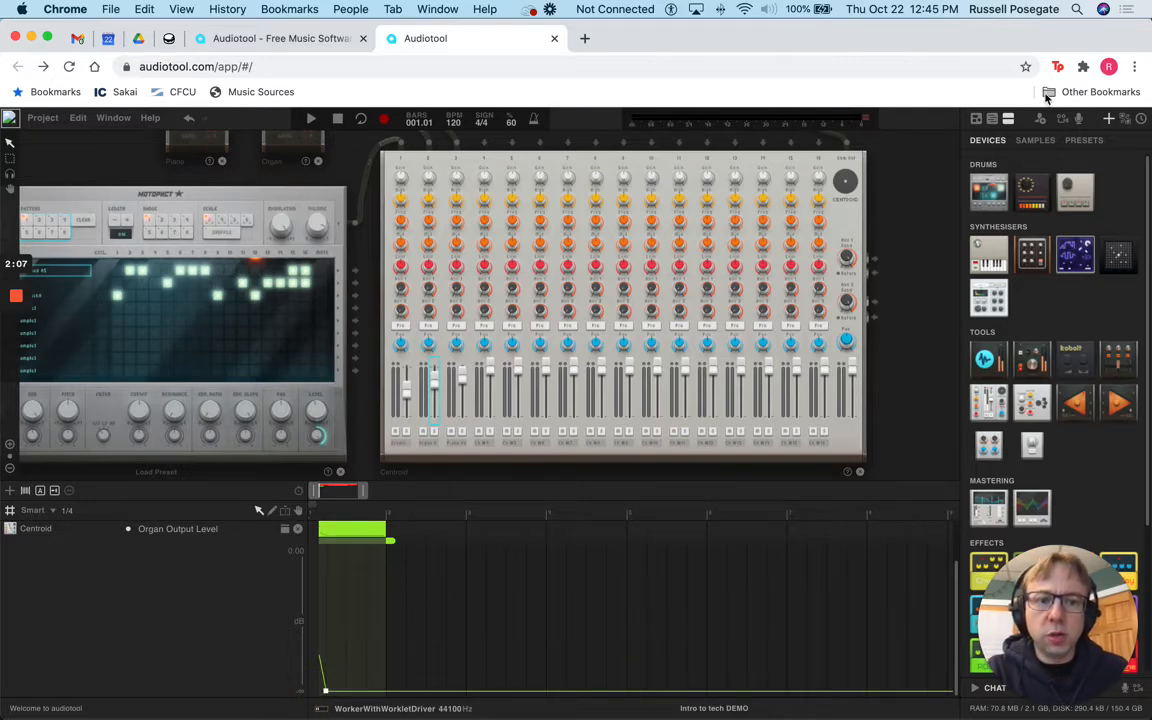
pyautogui.click(993, 119)
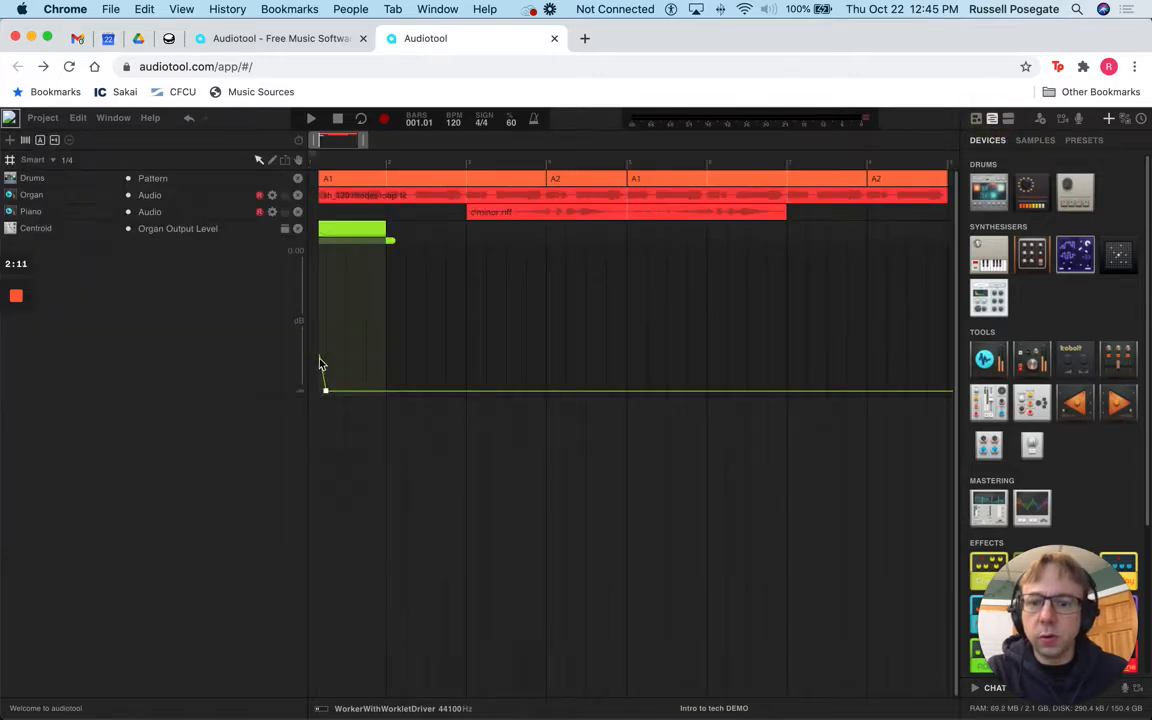
# Step: Adjust the Organ automation points and set the curve slope to 50 %
pyautogui.moveTo(320, 360); pyautogui.dragTo(329, 324)
pyautogui.click(322, 295)
pyautogui.click(330, 294)
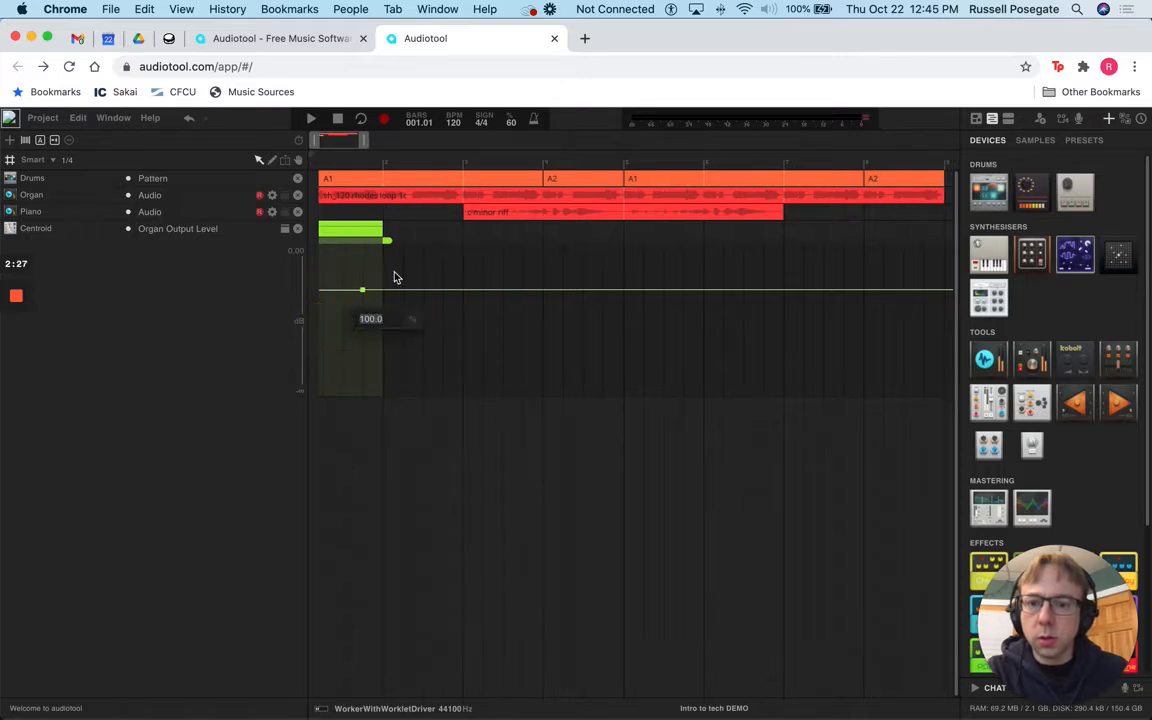
pyautogui.hscroll(-1, 386, 265)
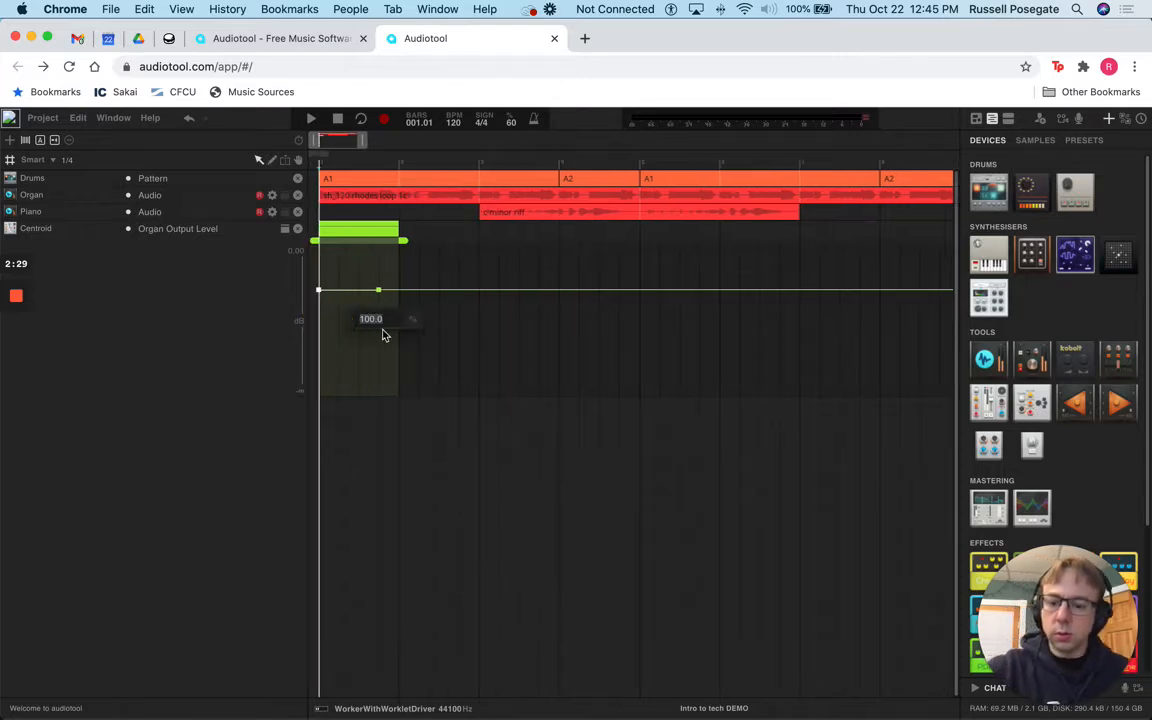
pyautogui.hscroll(1, 425, 330)
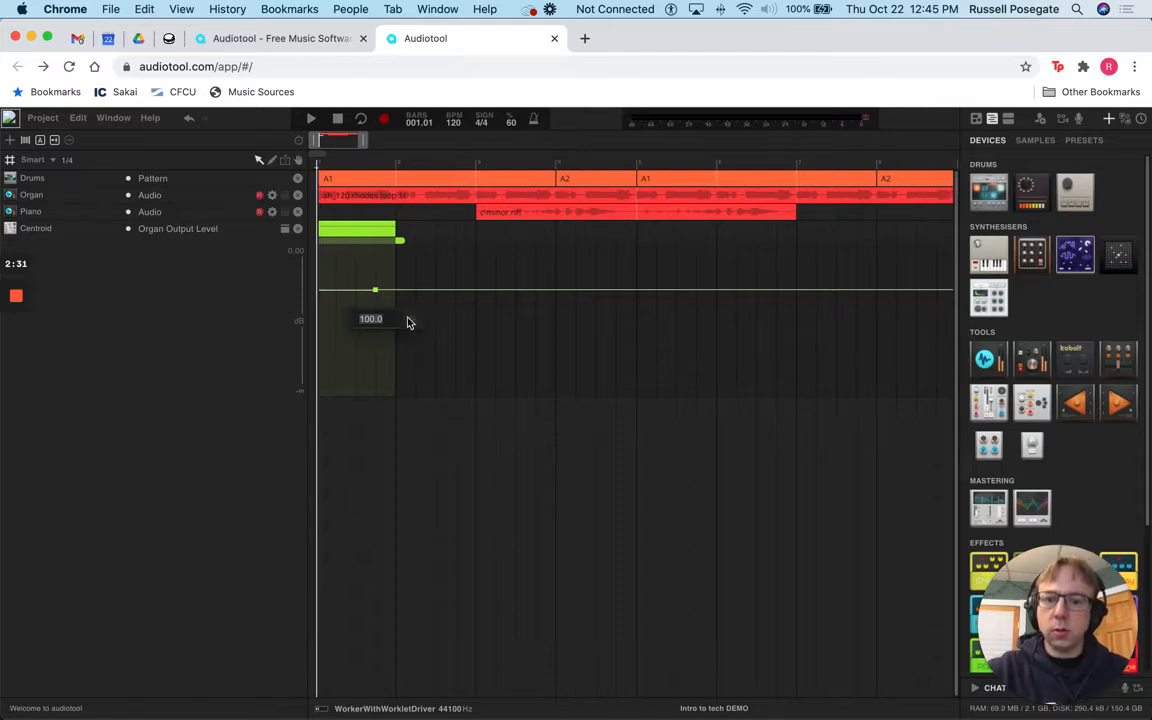
pyautogui.click(430, 291)
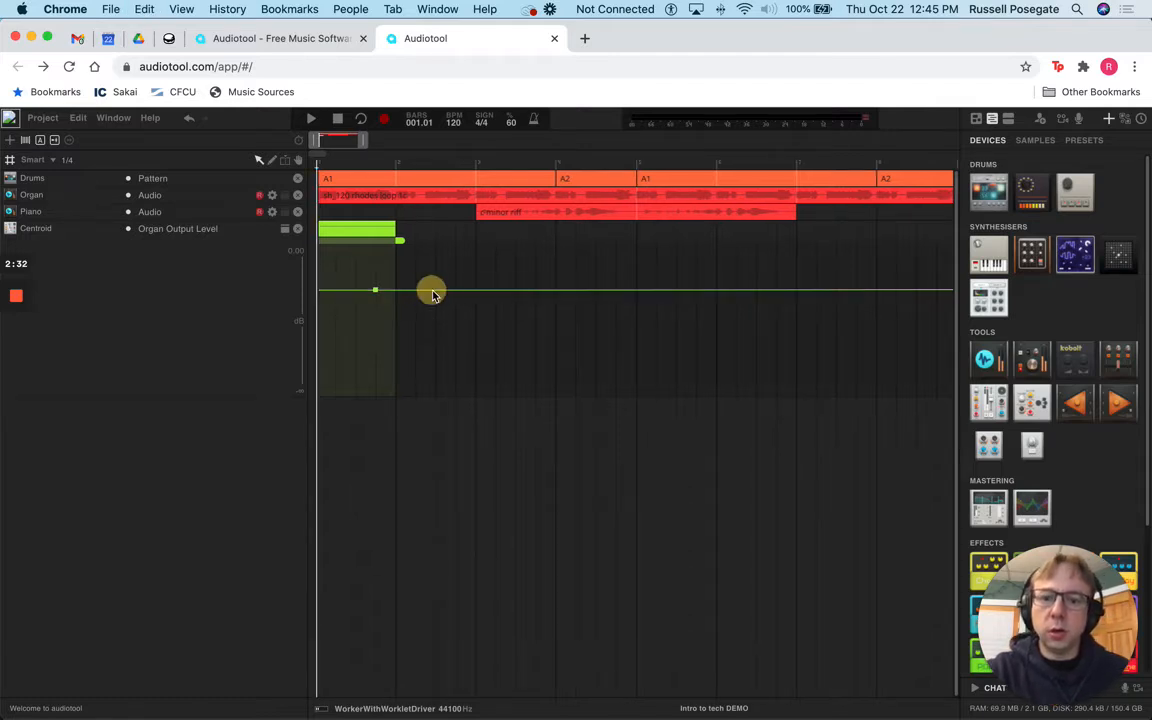
pyautogui.click(375, 293)
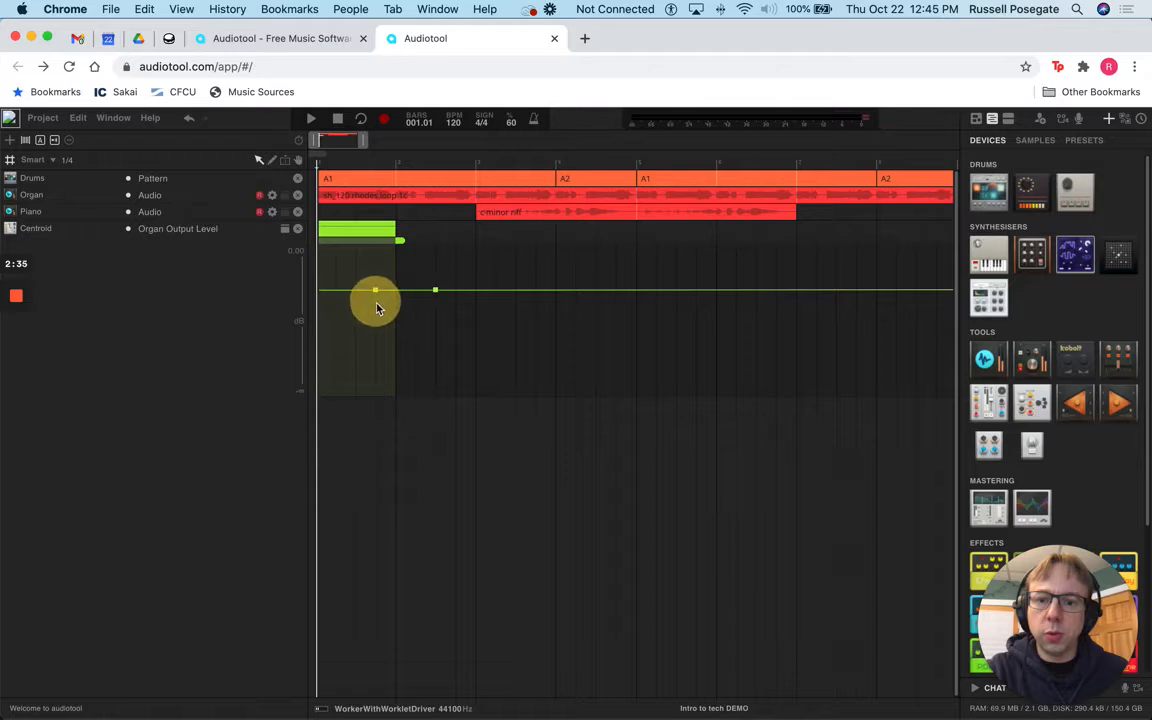
# Step: Drop the first point to silence and raise the second, forming a fade-in to -9.85 dB
pyautogui.moveTo(375, 288); pyautogui.dragTo(273, 393)
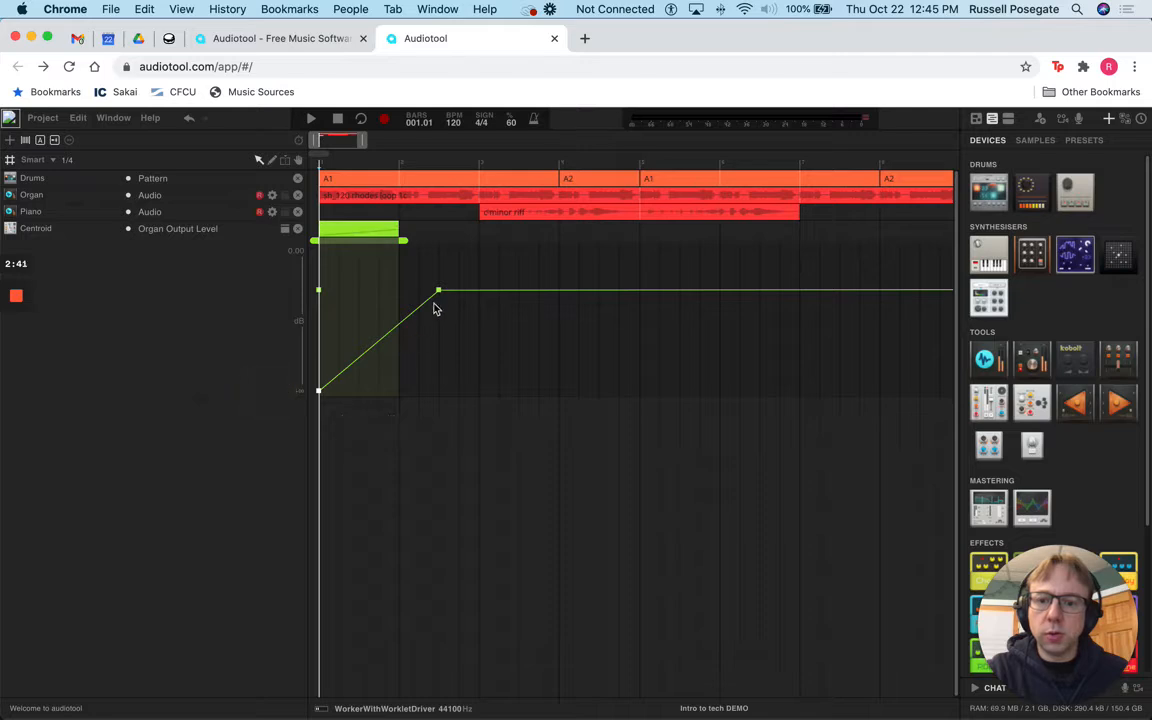
pyautogui.moveTo(439, 290); pyautogui.dragTo(393, 290)
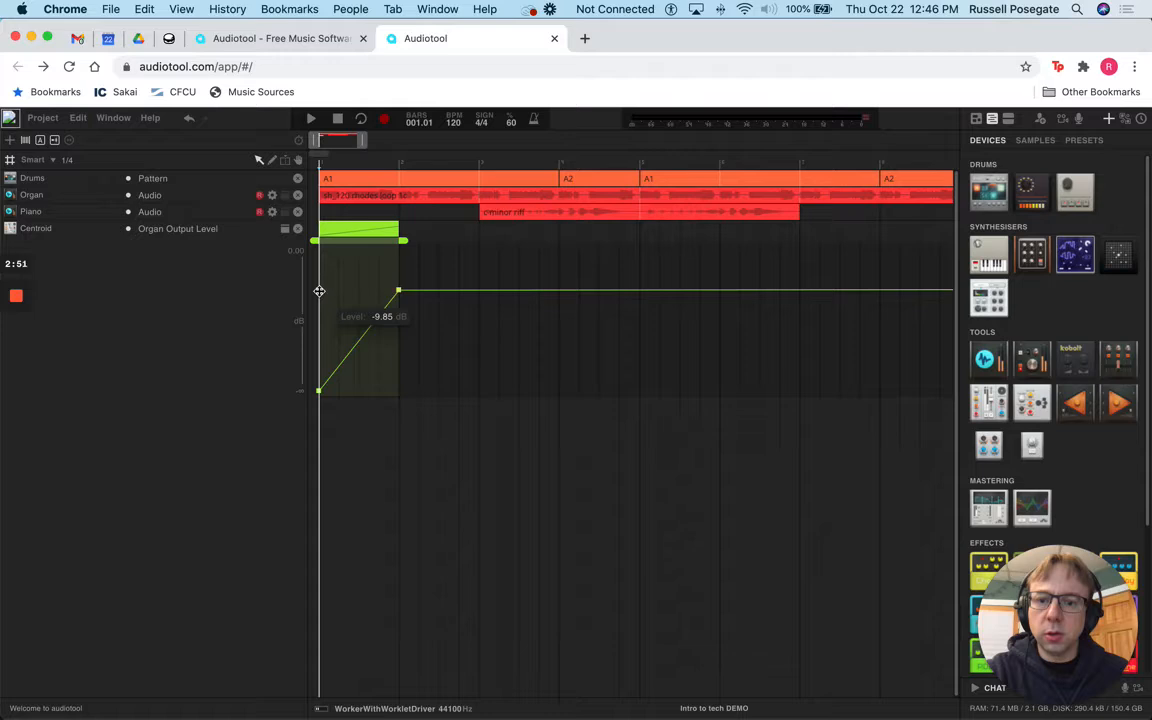
pyautogui.moveTo(319, 291); pyautogui.dragTo(316, 395)
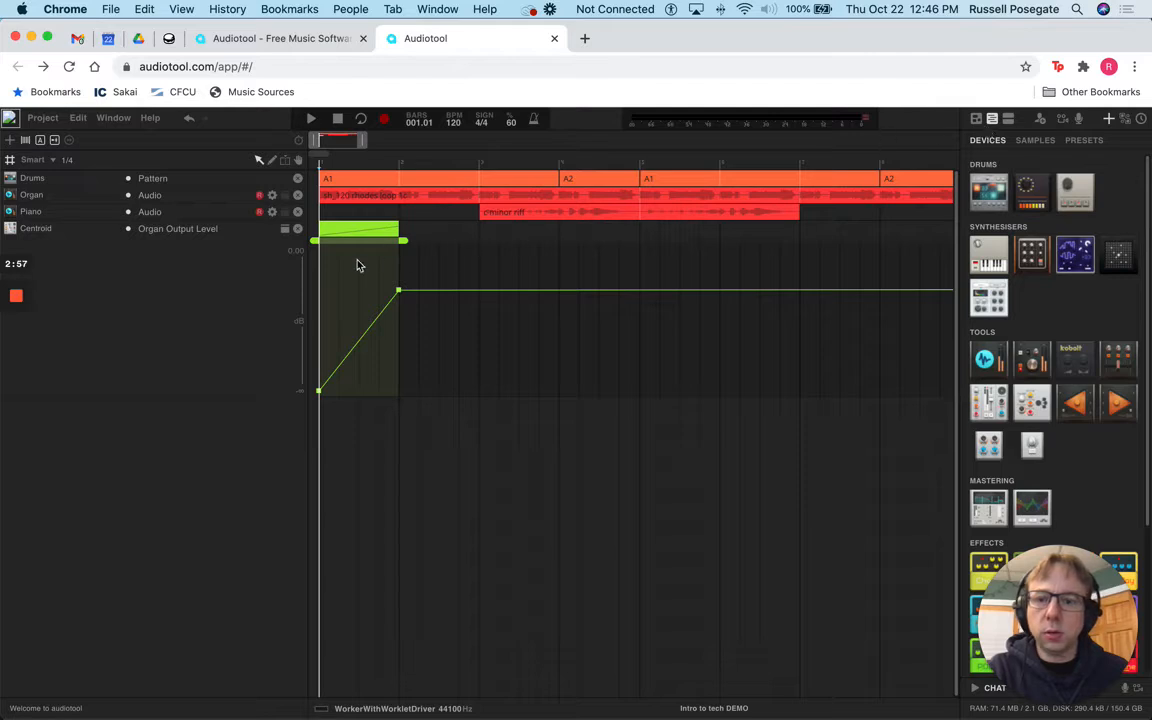
# Step: Listen to the organ fade-in, then bring the device desk back above the timeline
pyautogui.click(311, 118)
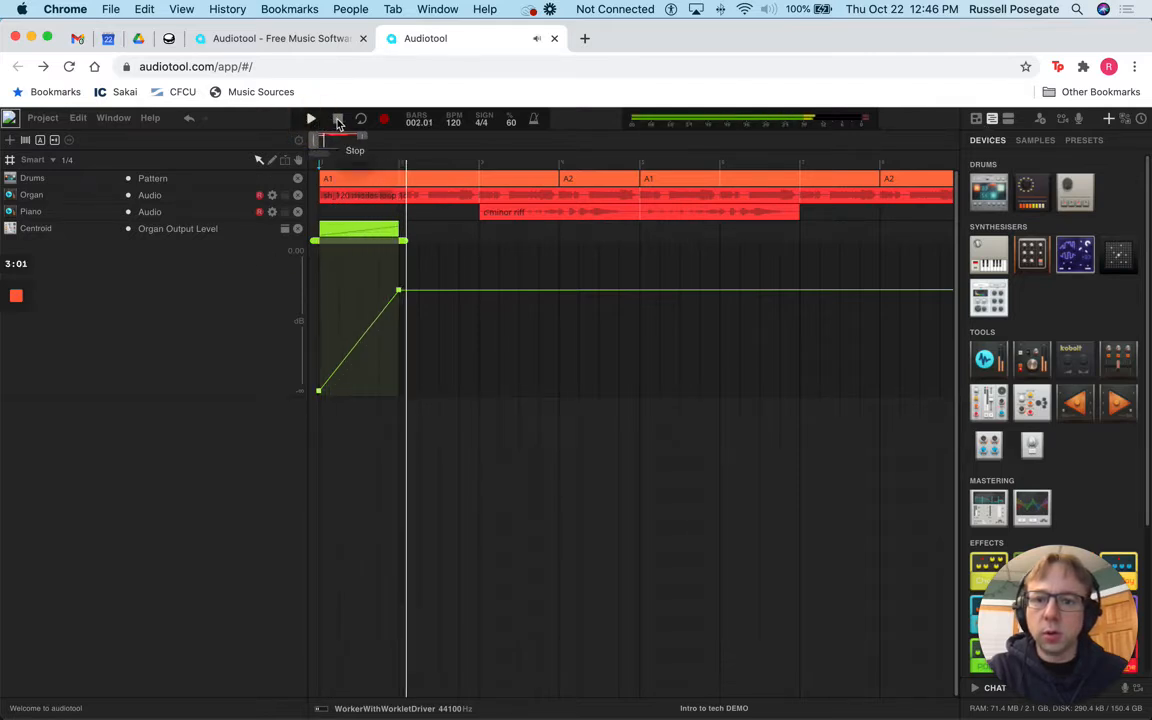
pyautogui.click(337, 118)
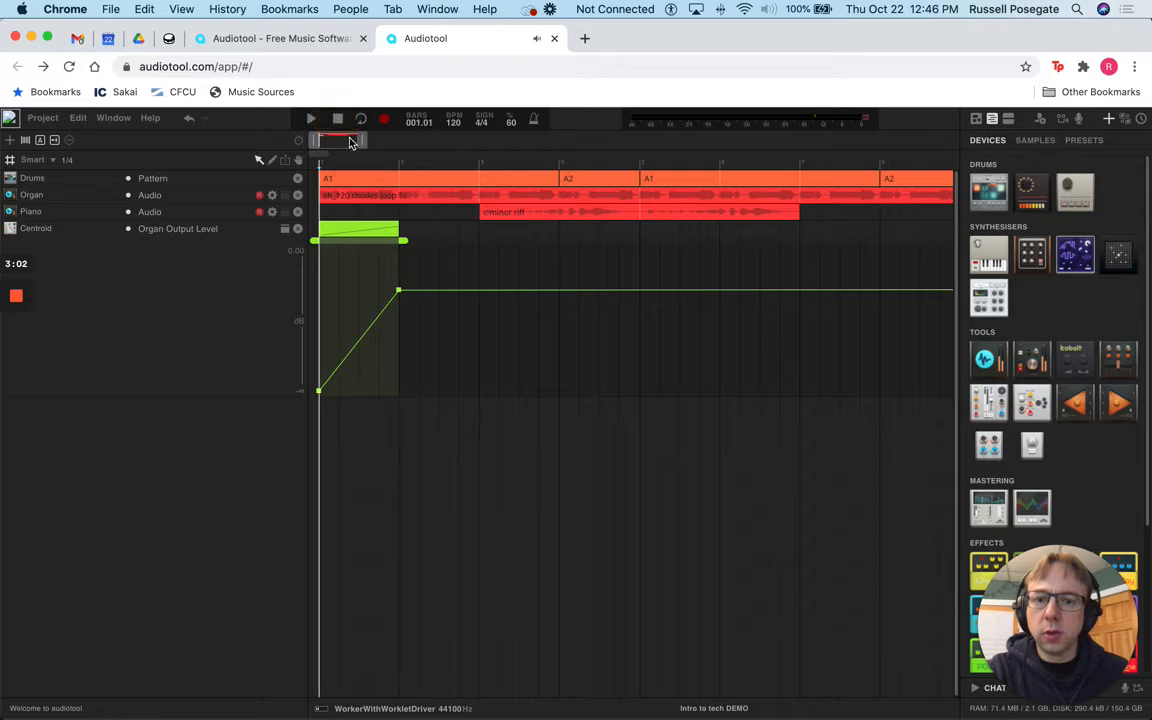
pyautogui.click(1007, 119)
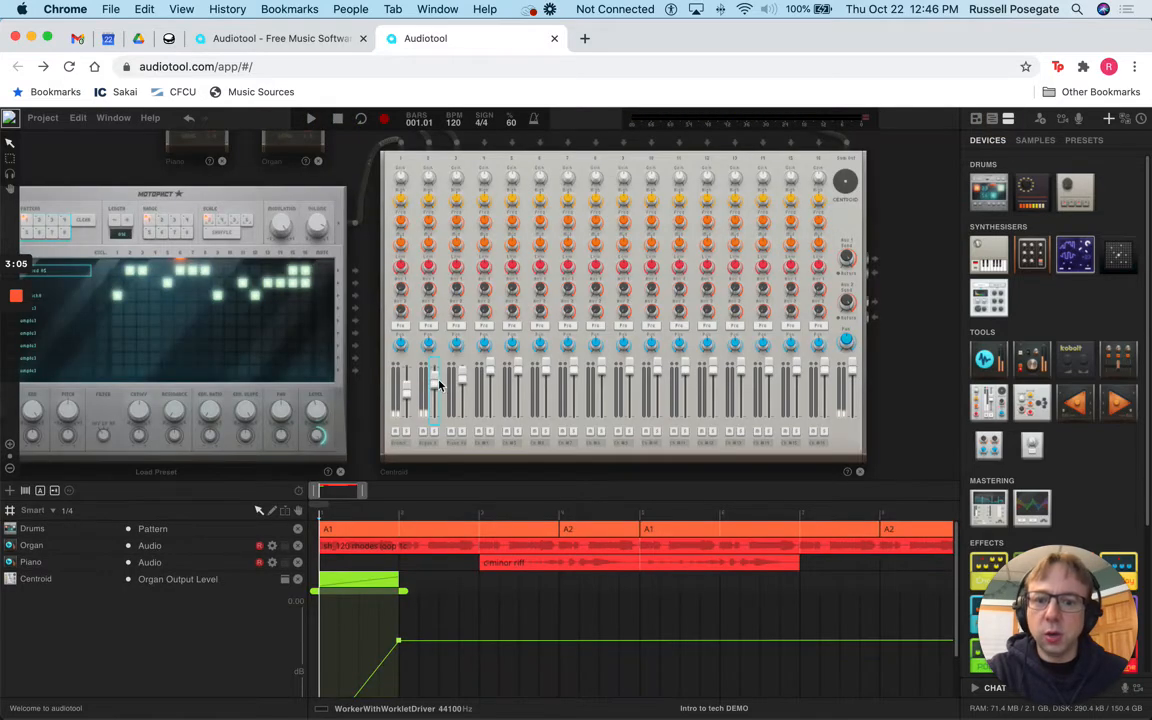
# Step: Play the song again, stop it, and set the first drum row's filter to Lowpass
pyautogui.moveTo(437, 381)
pyautogui.press('space')
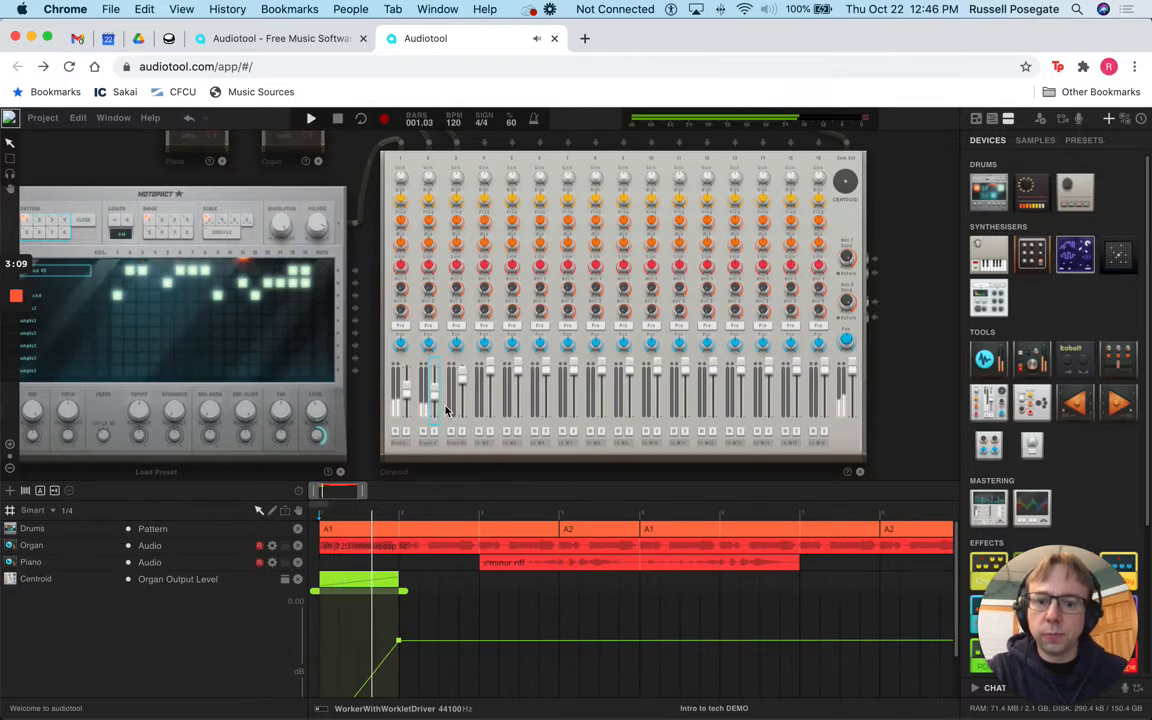
pyautogui.moveTo(430, 326)
pyautogui.scroll(-2, 430, 326)
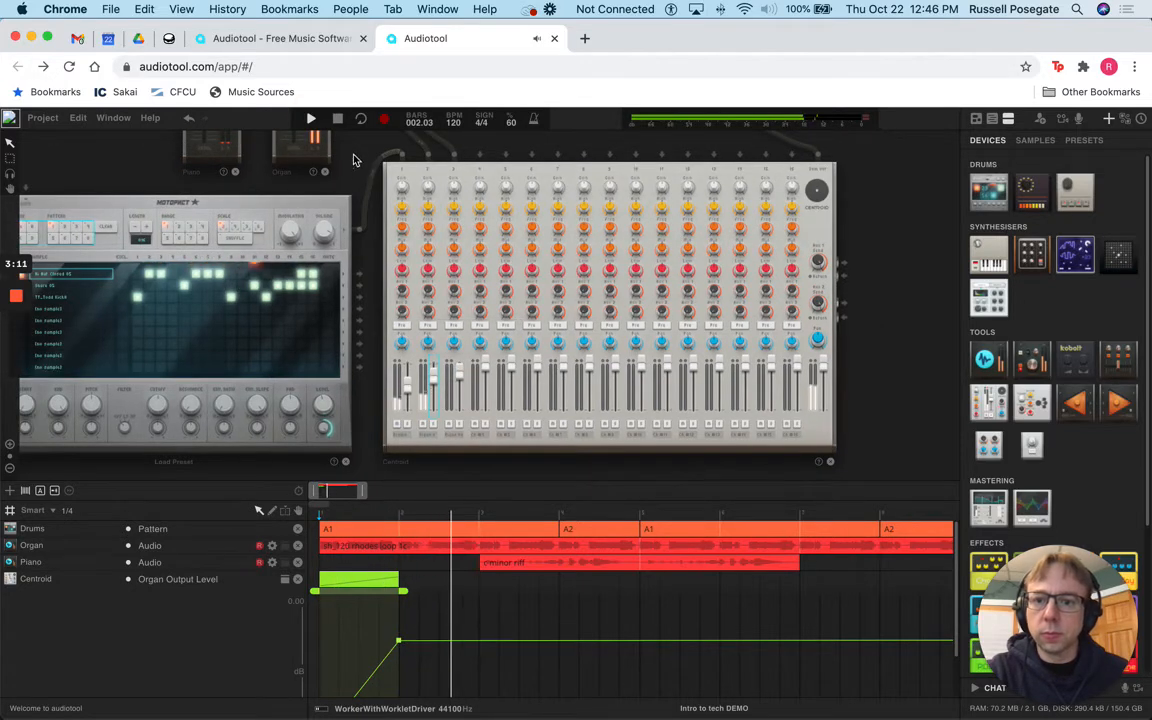
pyautogui.click(337, 118)
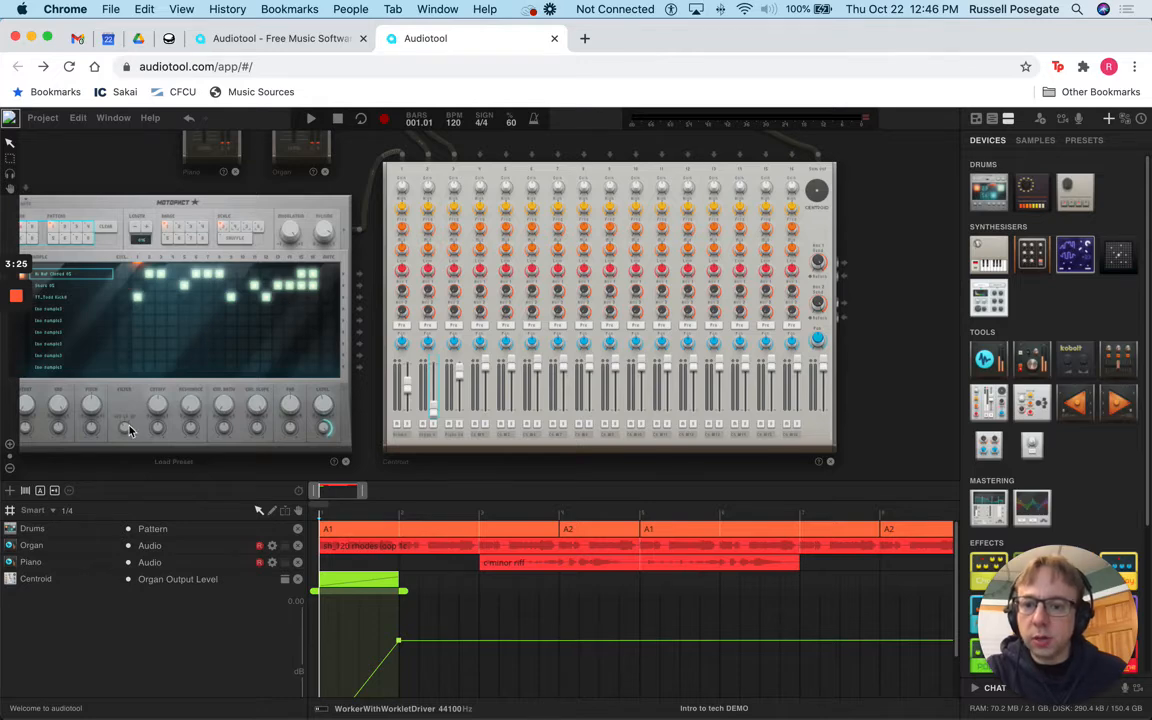
pyautogui.moveTo(128, 430)
pyautogui.mouseDown()
pyautogui.moveTo(136, 388)
pyautogui.moveTo(126, 410)
pyautogui.mouseUp()
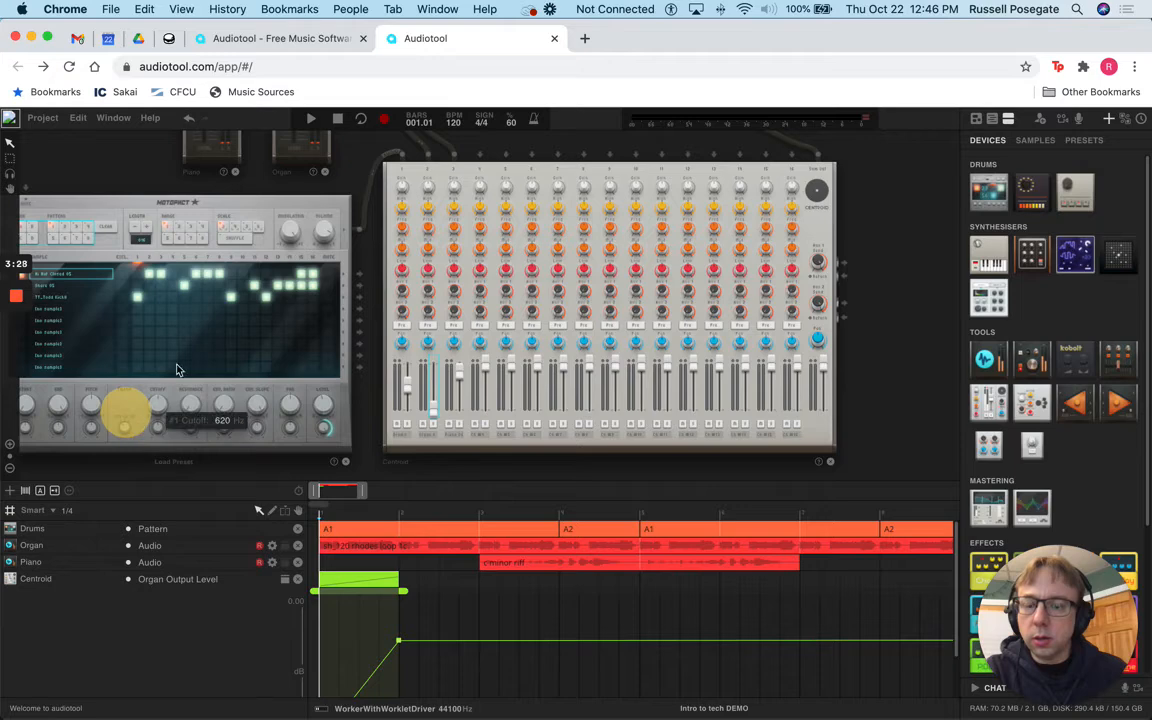
# Step: Zoom in on the drum machine, move the playhead to the start, and mute Organ, Piano and Centroid
pyautogui.doubleClick(152, 206)
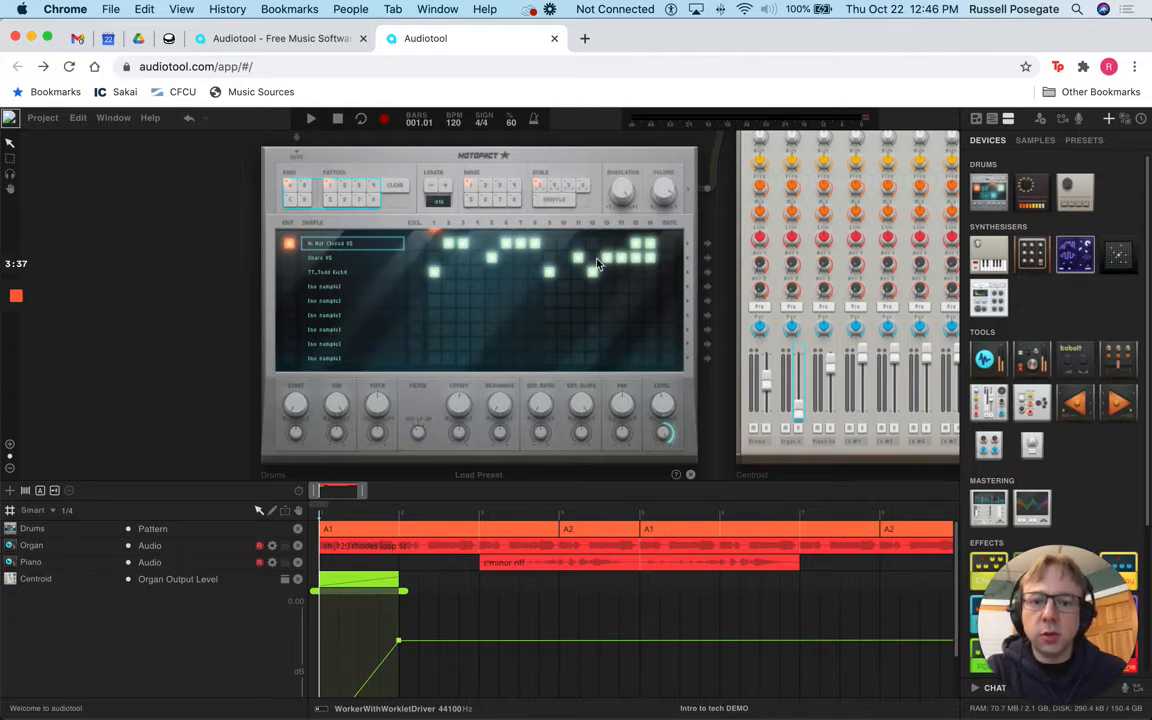
pyautogui.click(326, 508)
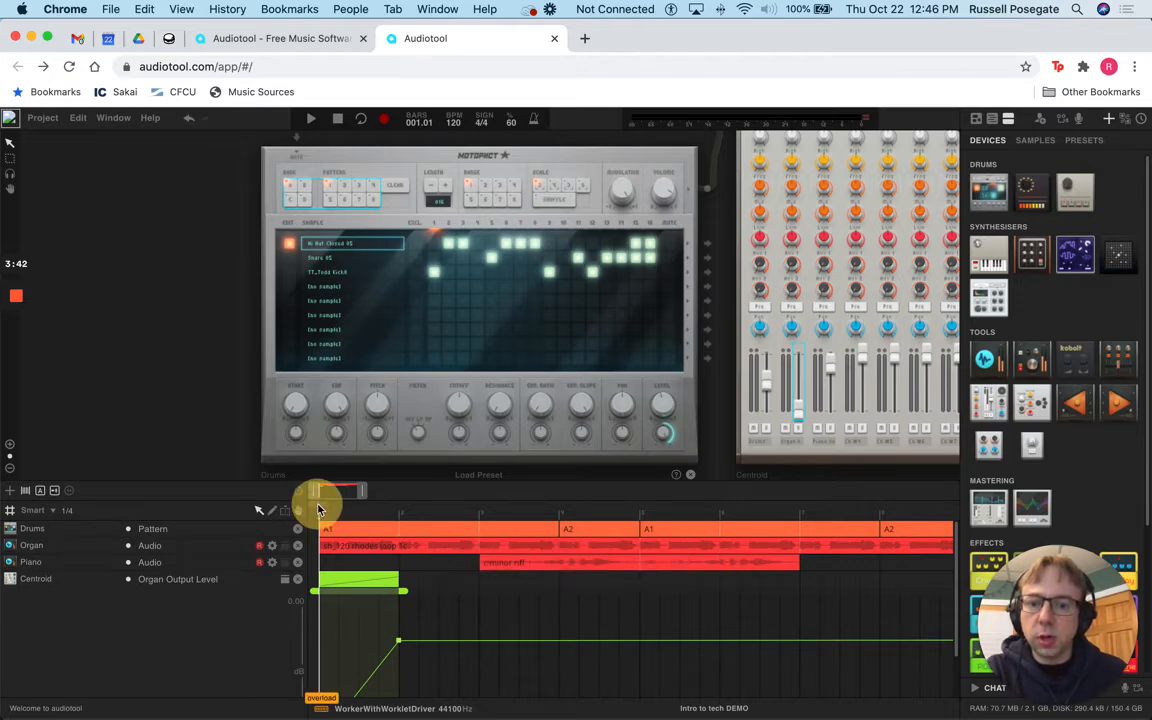
pyautogui.click(128, 545)
pyautogui.click(128, 562)
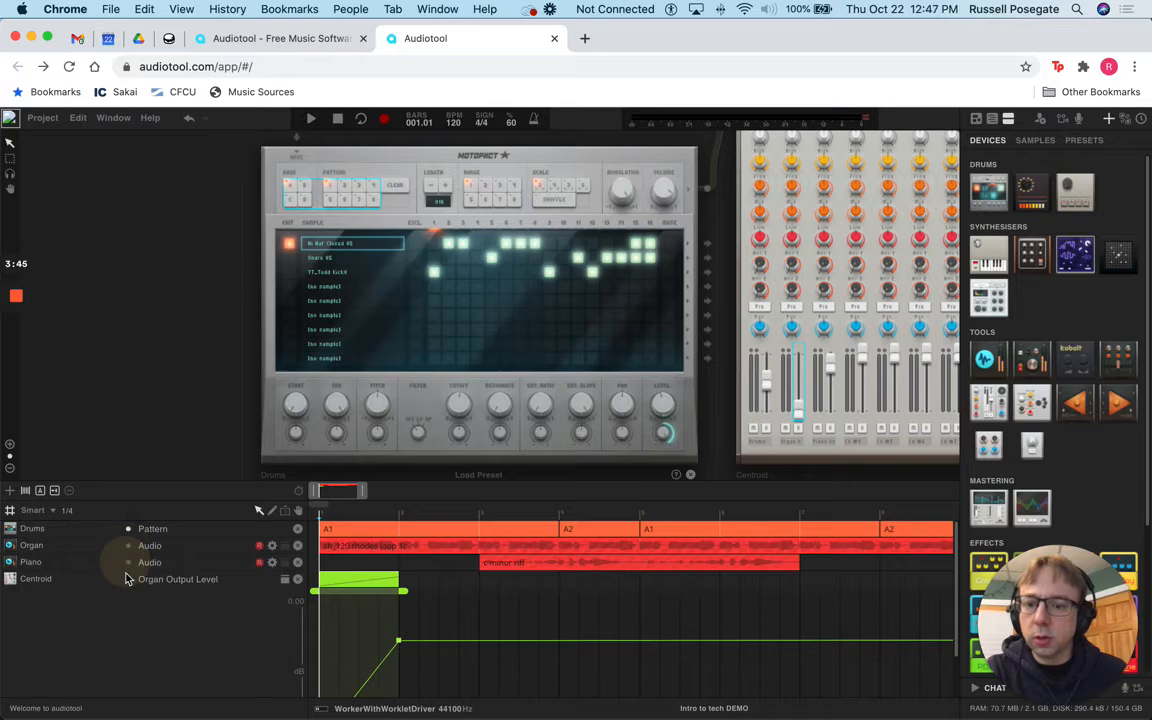
pyautogui.click(128, 579)
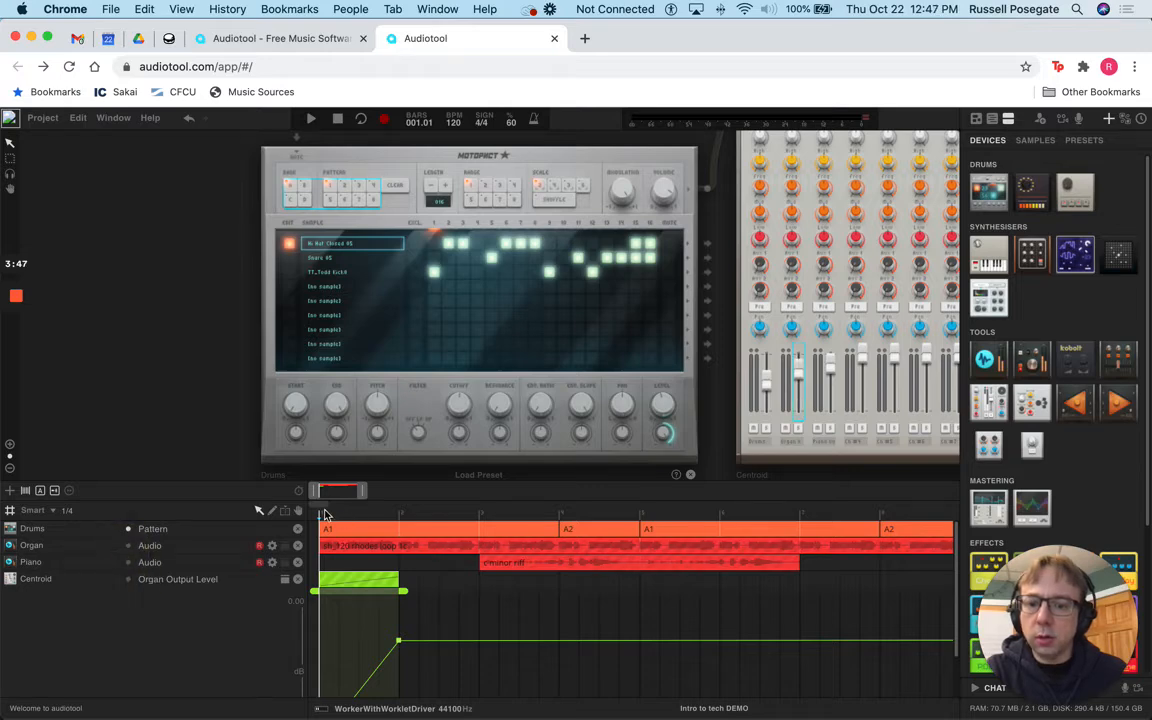
# Step: Loop the first bar and start playback
pyautogui.moveTo(326, 508); pyautogui.dragTo(405, 510)
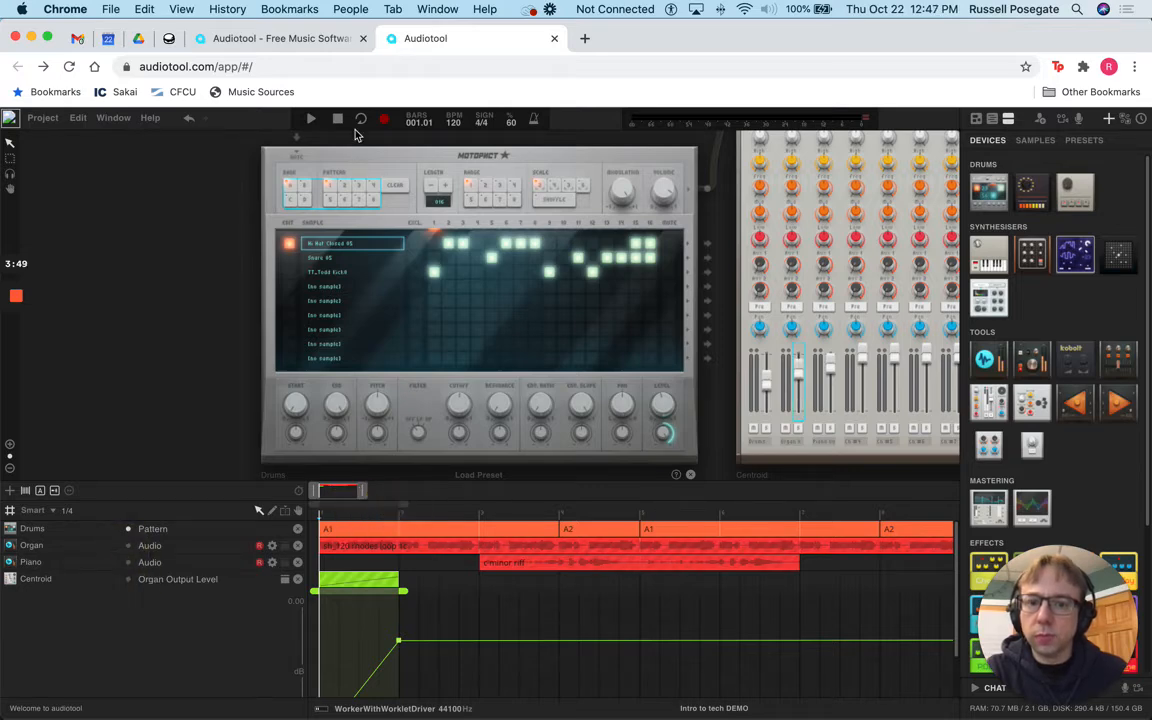
pyautogui.click(361, 118)
pyautogui.click(310, 118)
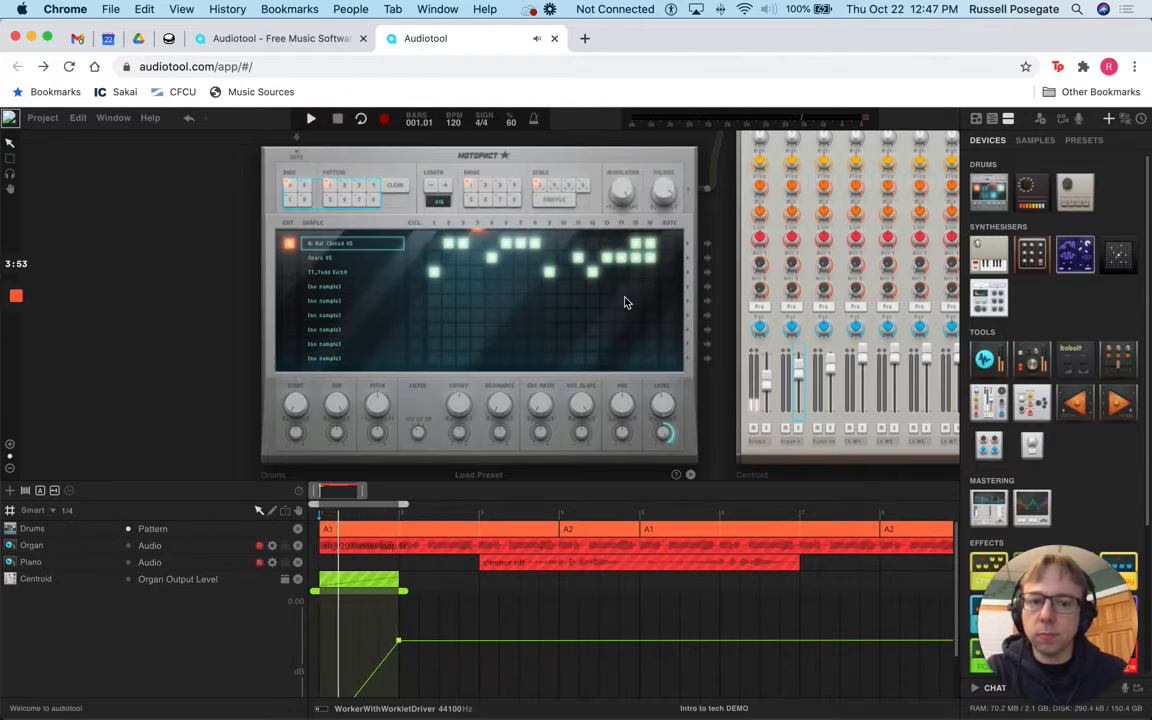
# Step: Change modulation on drum steps, including row-two steps 13–14, and set the hi-hat filter to Lowpass
pyautogui.click(337, 118)
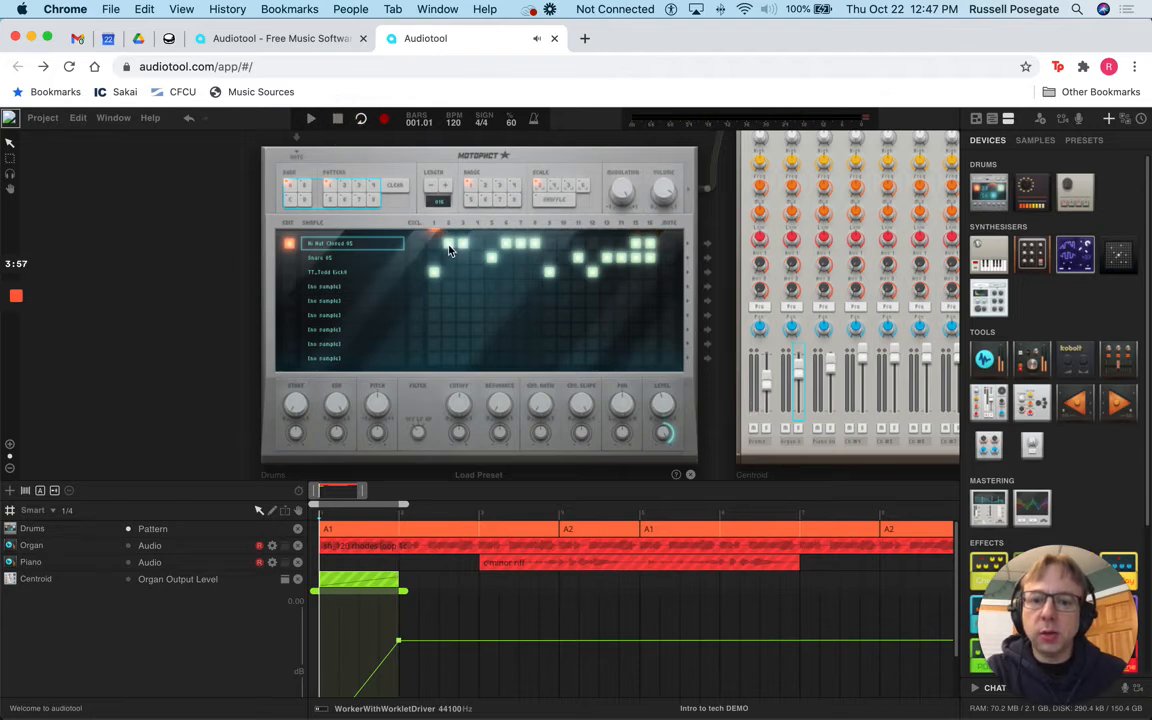
pyautogui.moveTo(452, 256); pyautogui.dragTo(630, 303)
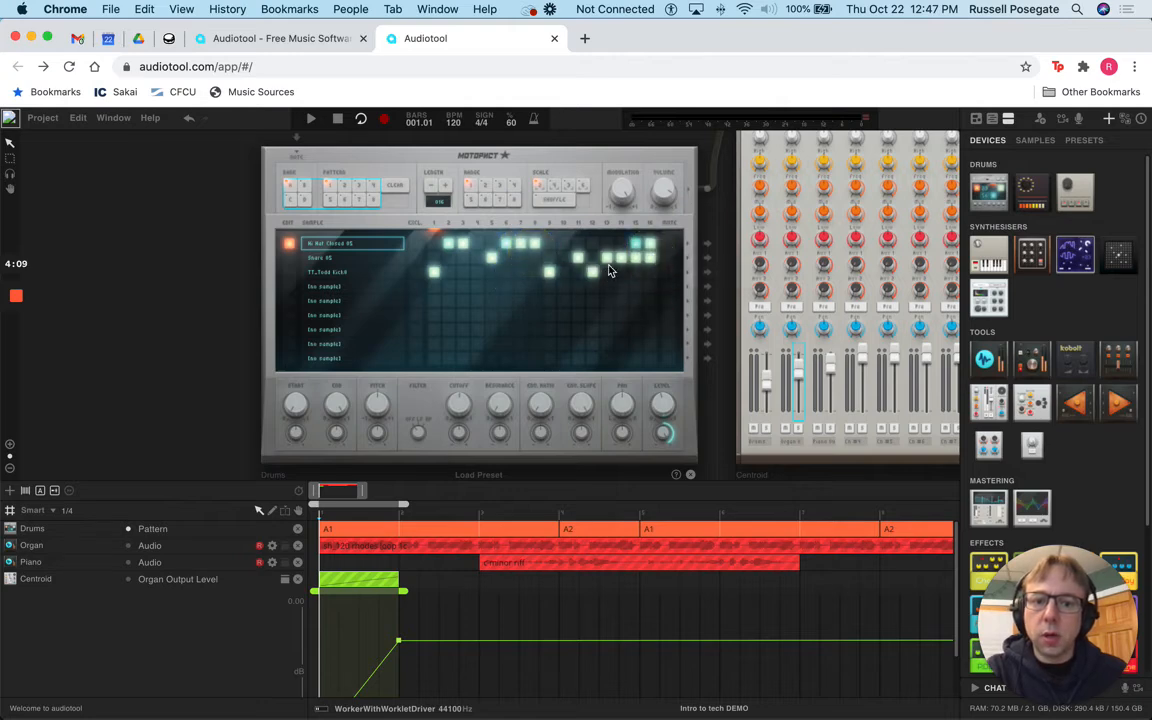
pyautogui.moveTo(609, 260)
pyautogui.mouseDown()
pyautogui.moveTo(613, 286)
pyautogui.moveTo(639, 275)
pyautogui.mouseUp()
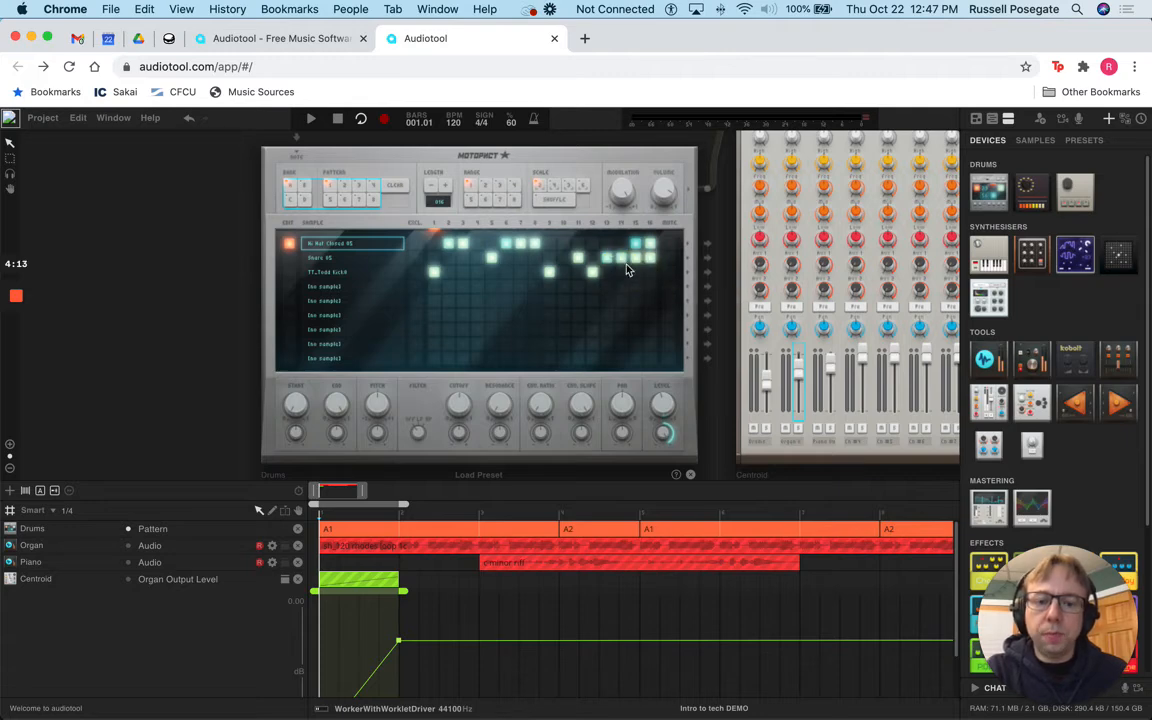
pyautogui.moveTo(420, 433); pyautogui.dragTo(429, 367)
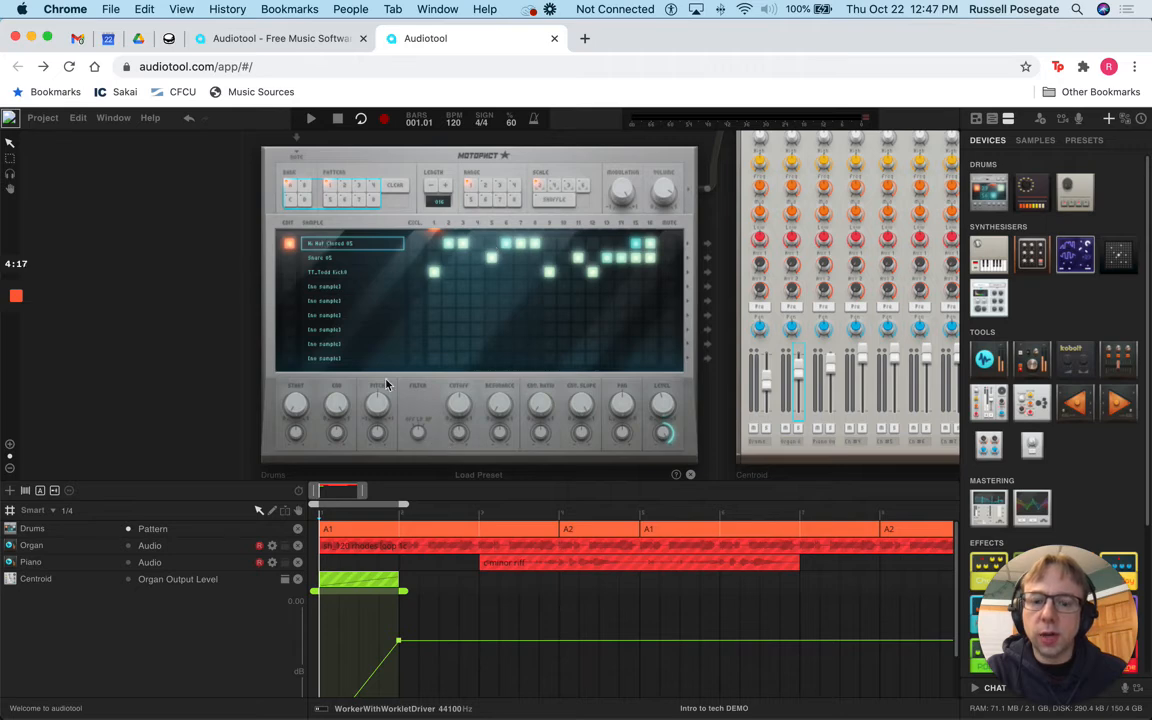
pyautogui.moveTo(420, 434); pyautogui.dragTo(418, 528)
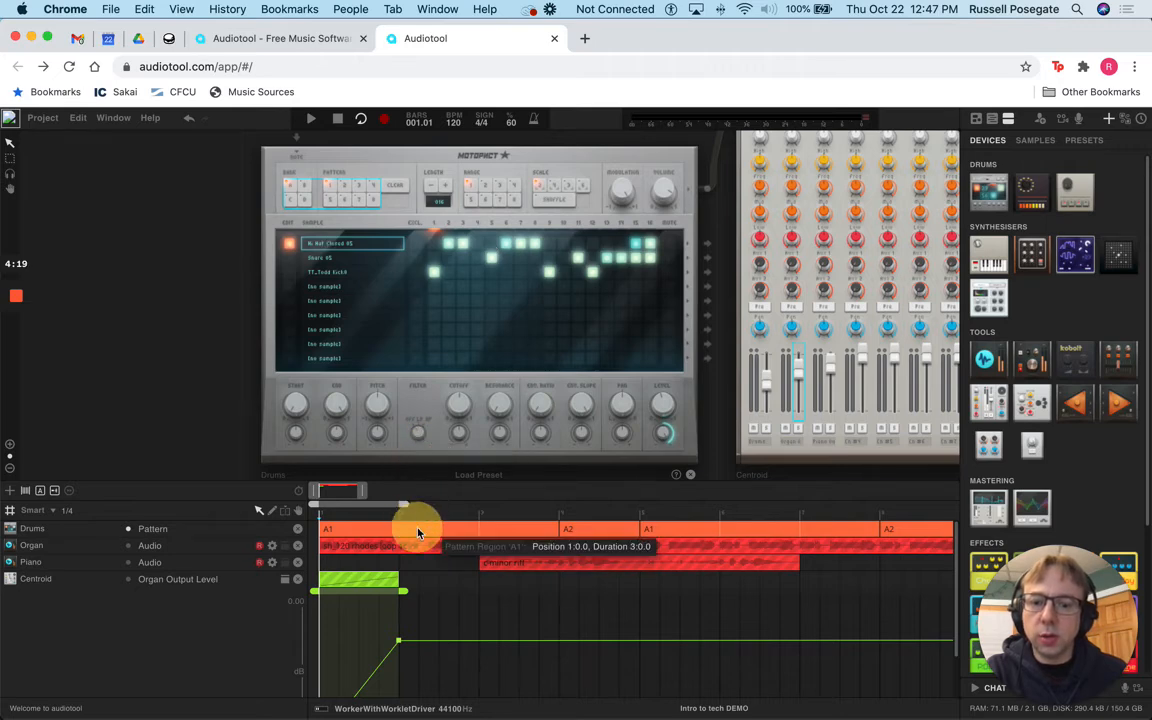
# Step: Select the Snare row and set its filter to Lowpass
pyautogui.click(316, 257)
pyautogui.moveTo(414, 439)
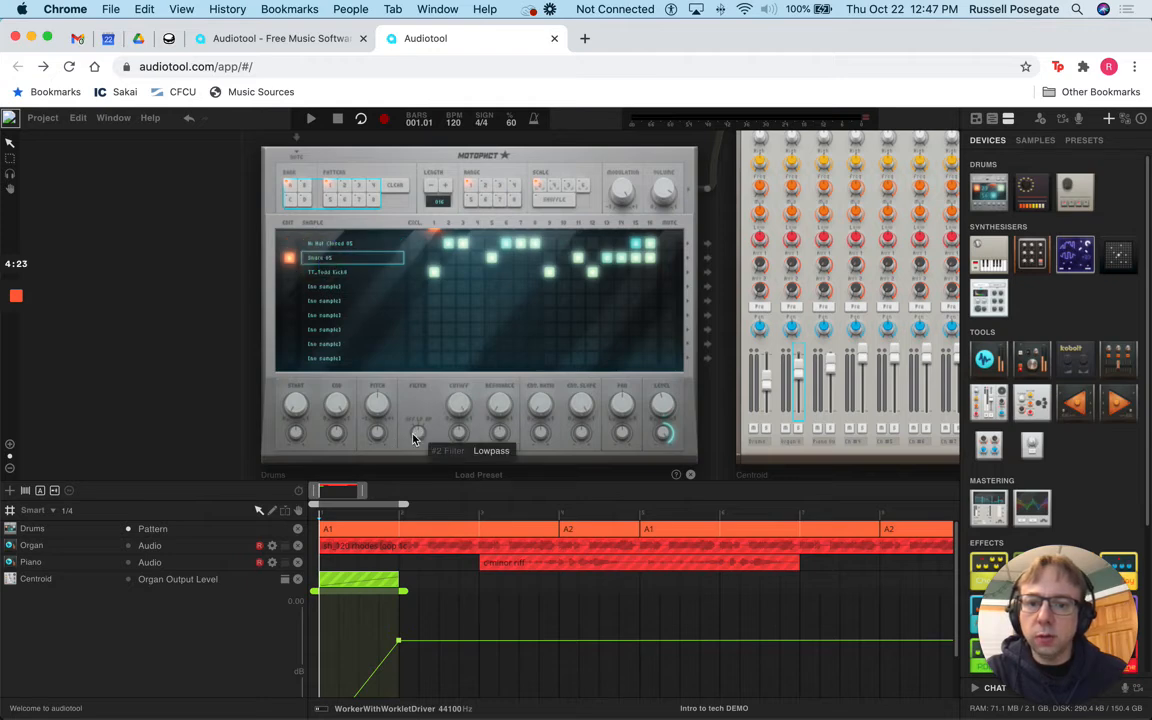
pyautogui.moveTo(419, 427)
pyautogui.mouseDown()
pyautogui.moveTo(411, 404)
pyautogui.moveTo(417, 463)
pyautogui.moveTo(421, 444)
pyautogui.mouseUp()
pyautogui.moveTo(420, 444)
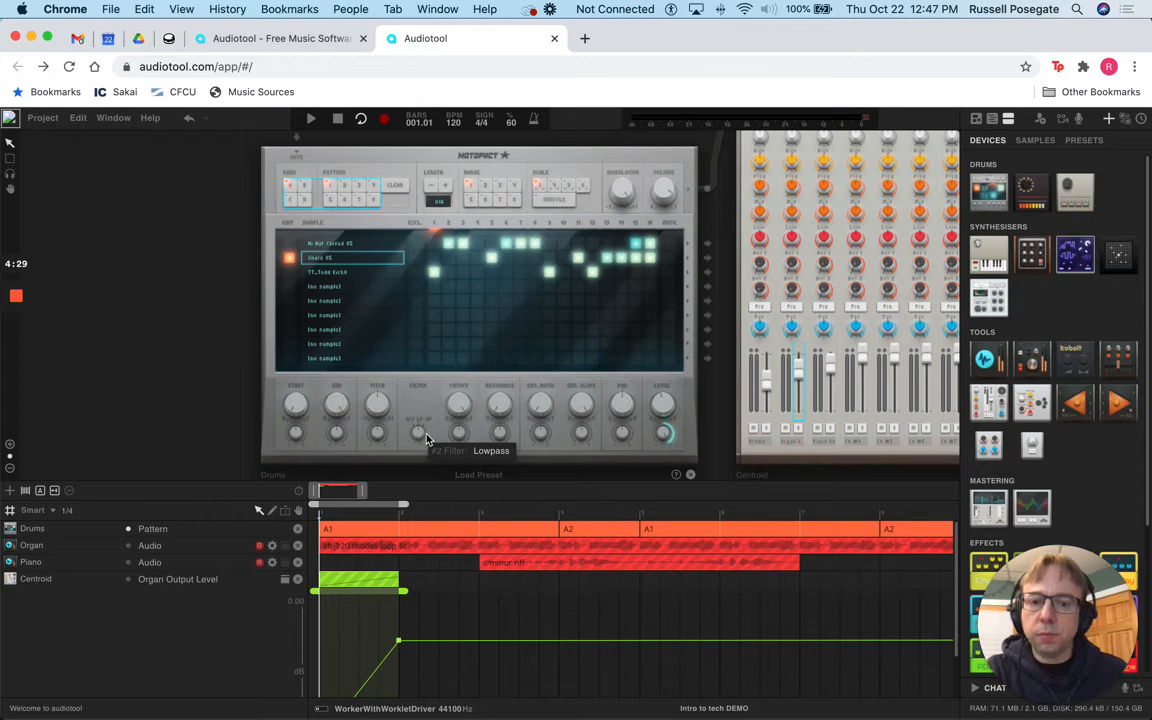
# Step: Lower the snare filter cutoff while the loop plays, then stop playback
pyautogui.moveTo(451, 408)
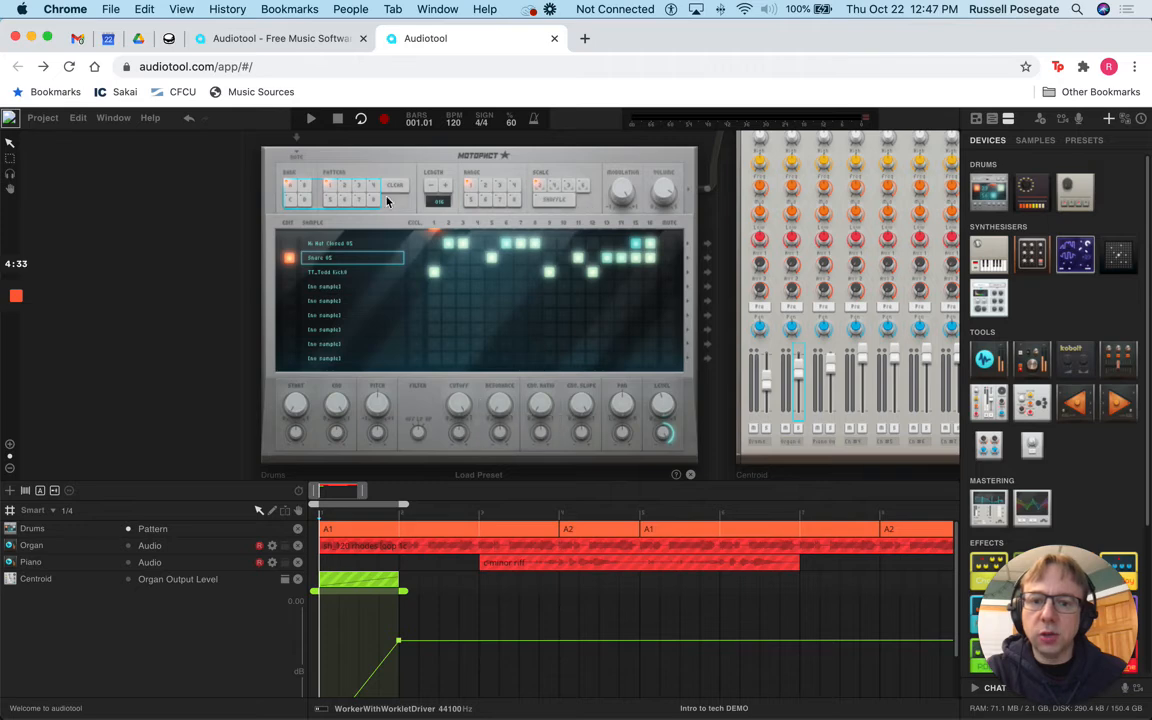
pyautogui.click(311, 118)
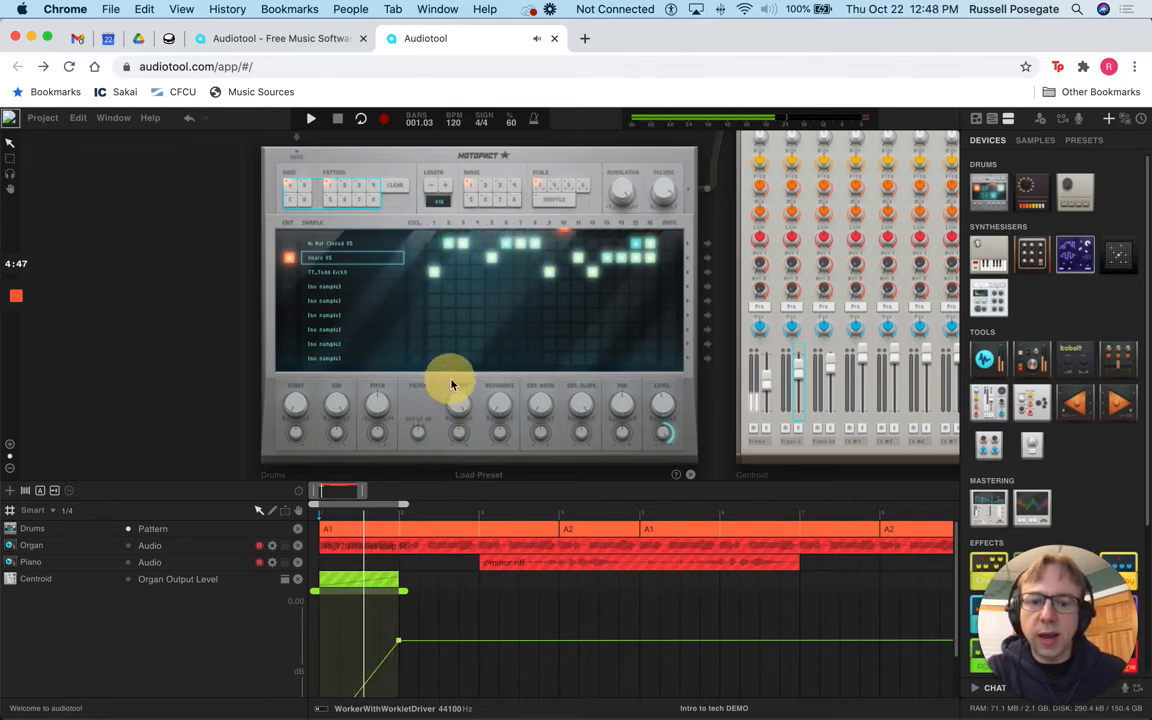
pyautogui.moveTo(450, 420); pyautogui.dragTo(451, 467)
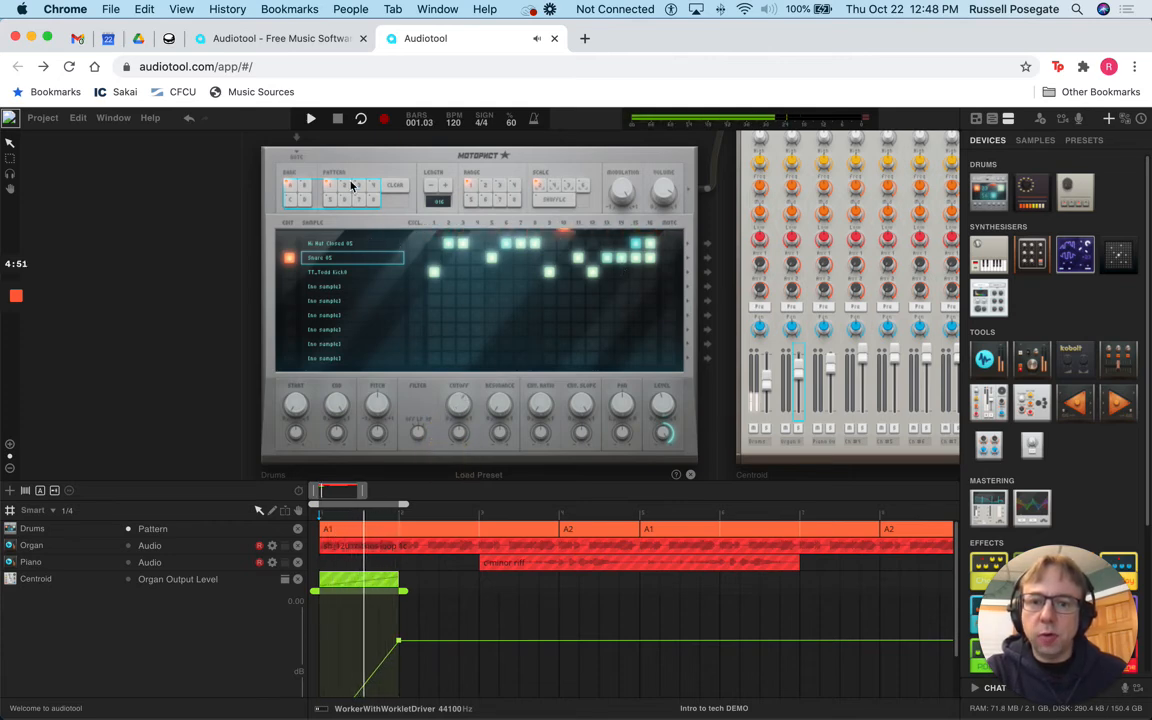
pyautogui.click(338, 118)
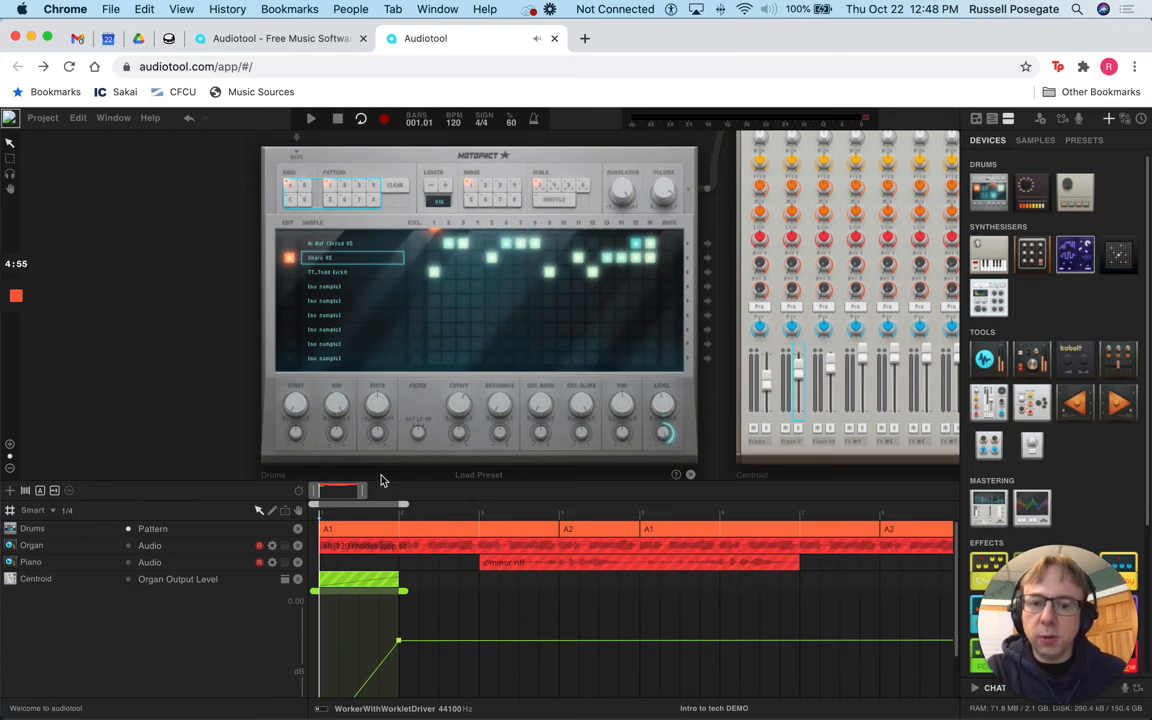
# Step: Automate the snare's #2 Cutoff, adding a one-bar region at bar 1 opened for editing
pyautogui.rightClick(450, 408)
pyautogui.click(480, 434)
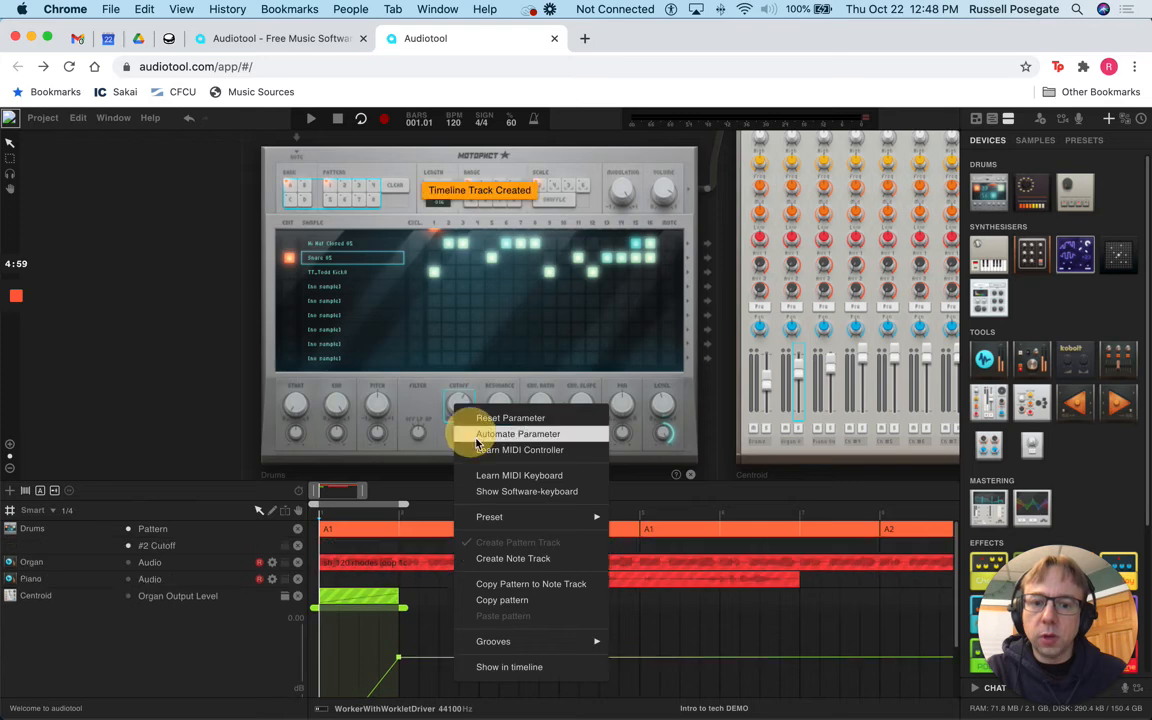
pyautogui.doubleClick(374, 547)
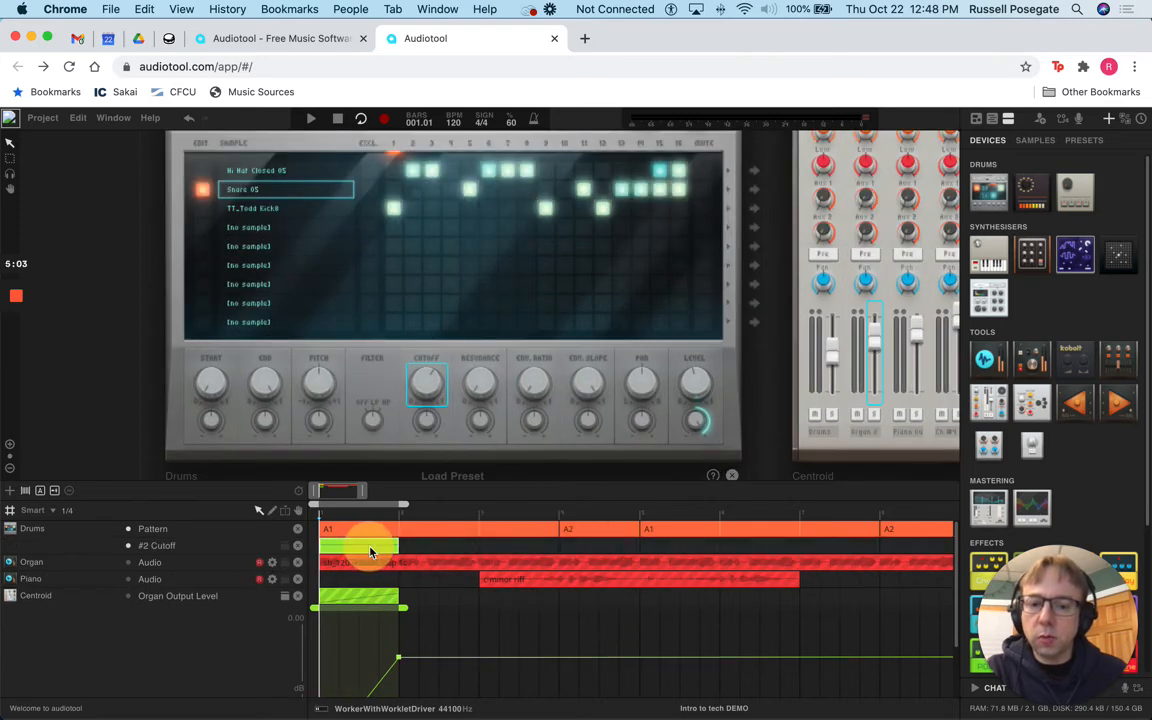
pyautogui.doubleClick(372, 550)
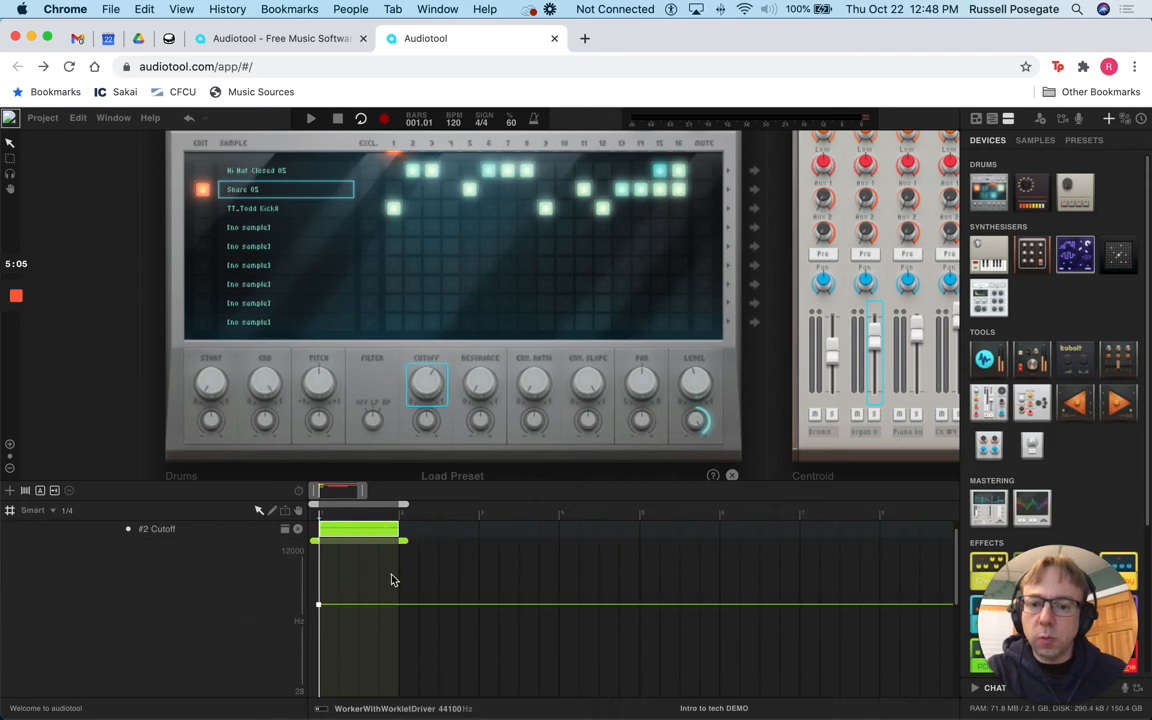
pyautogui.scroll(1, 393, 583)
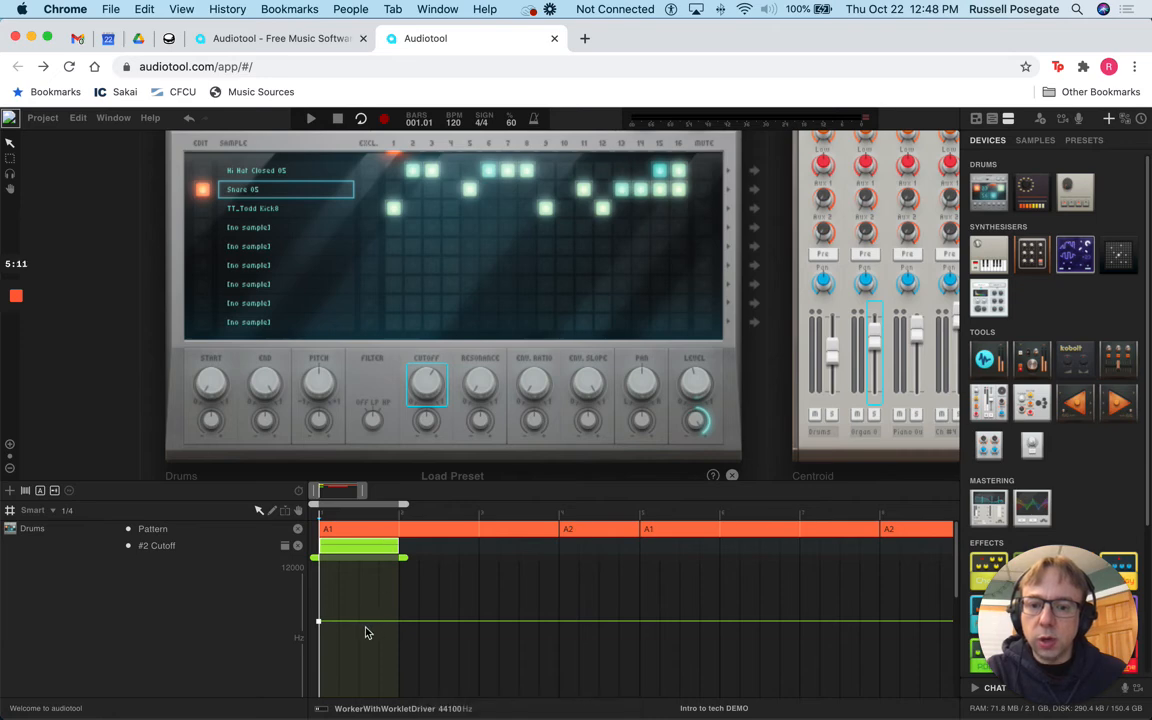
# Step: Raise the snare cutoff automation to 12000 Hz, add a late dip point, and play the loop
pyautogui.moveTo(320, 621); pyautogui.dragTo(323, 570)
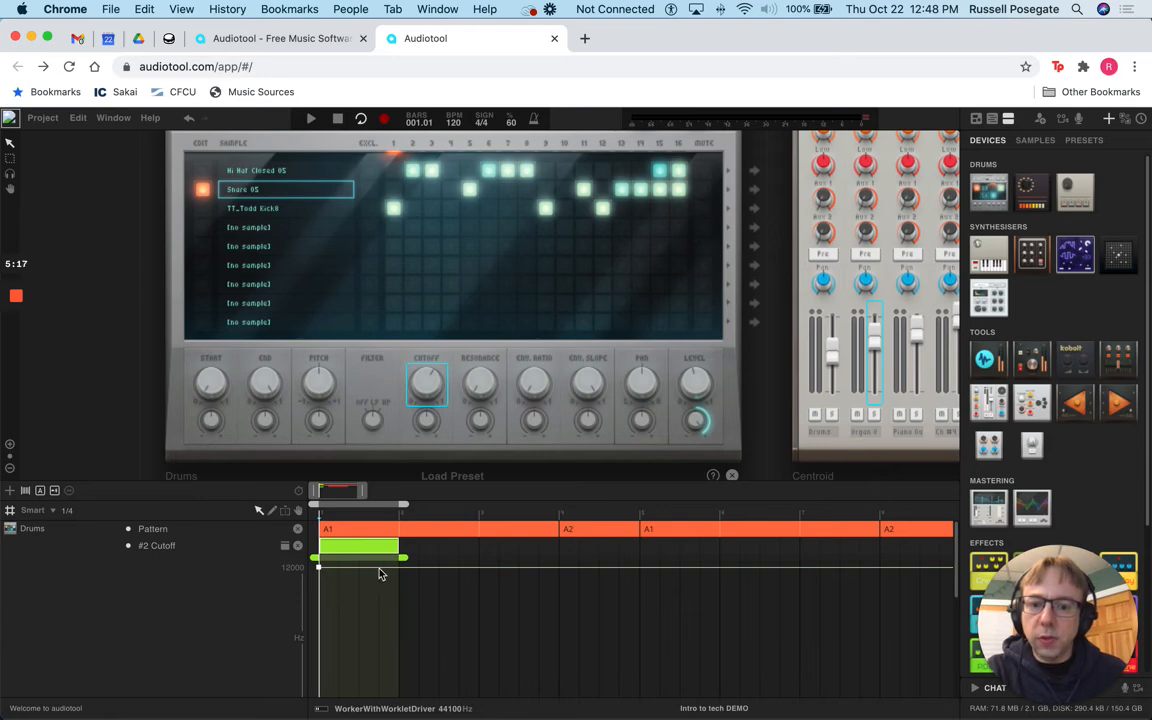
pyautogui.moveTo(380, 569)
pyautogui.mouseDown()
pyautogui.moveTo(379, 636)
pyautogui.moveTo(398, 607)
pyautogui.moveTo(398, 568)
pyautogui.mouseUp()
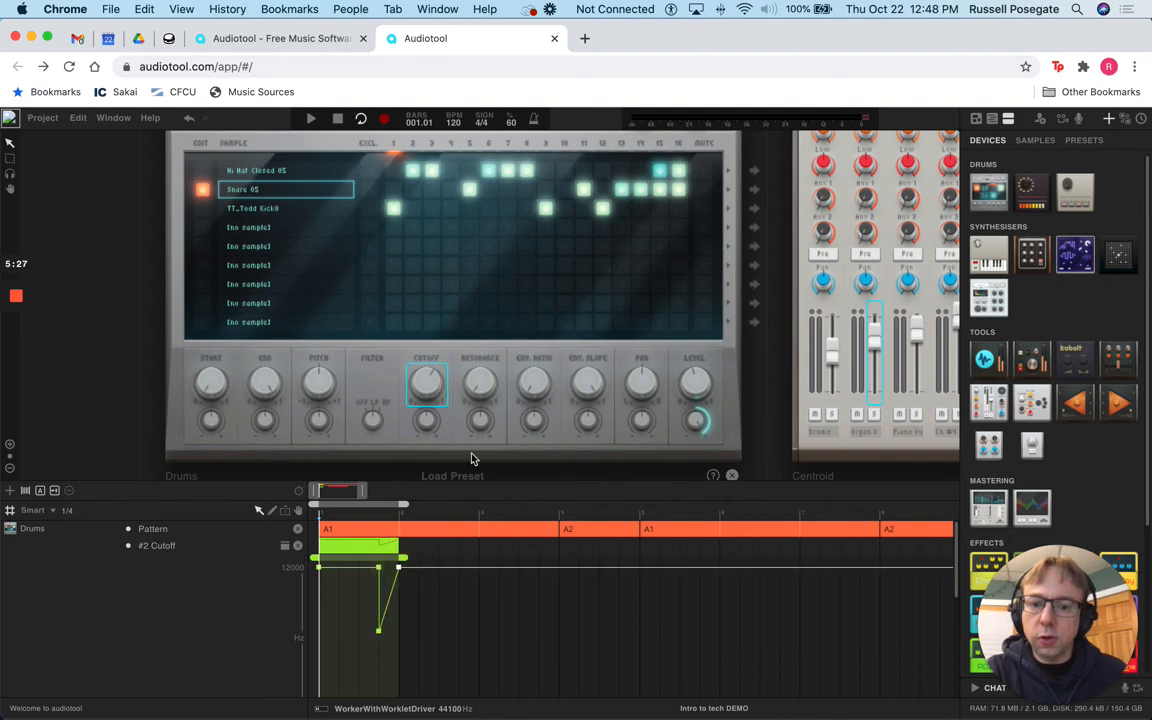
pyautogui.click(310, 119)
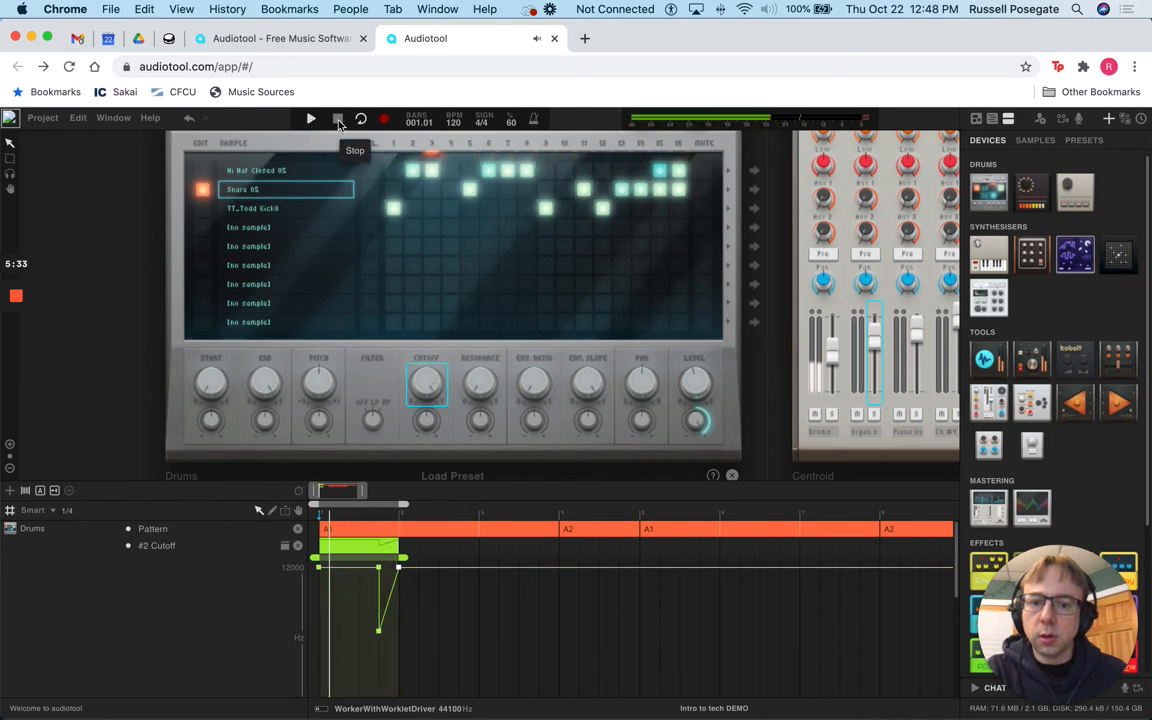
# Step: Stop playback, leaving the 12000 Hz snare cutoff automation with its late-bar dip intact
pyautogui.click(338, 119)
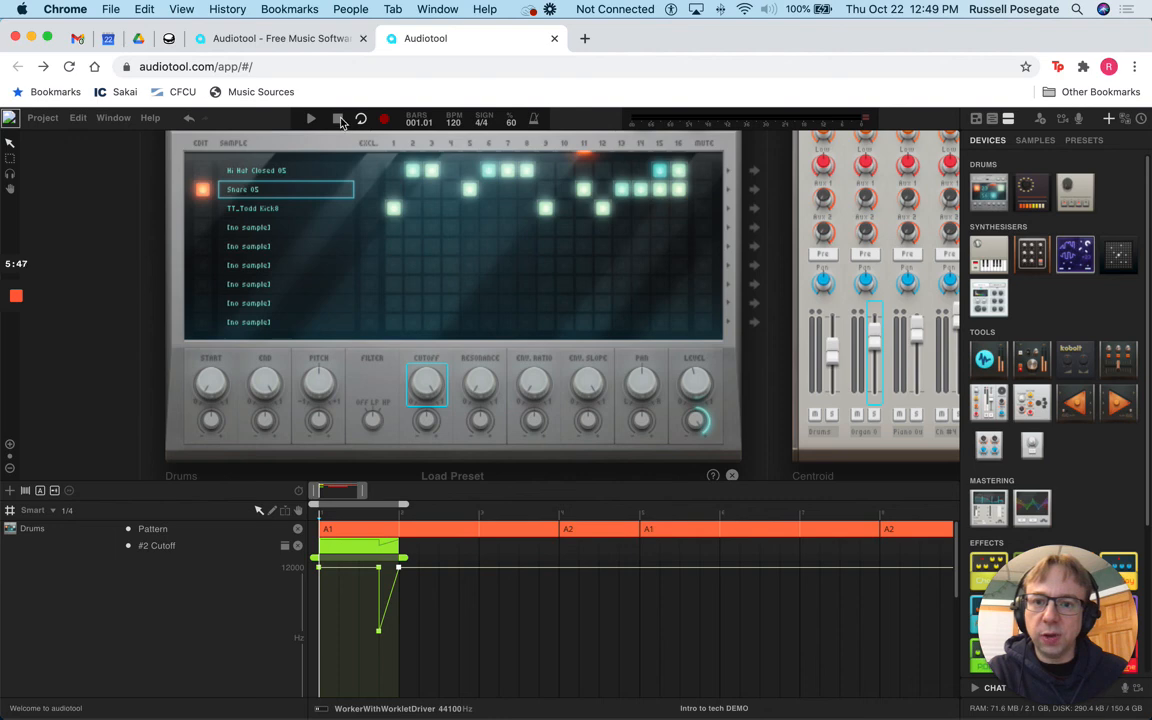
pyautogui.moveTo(22, 320)
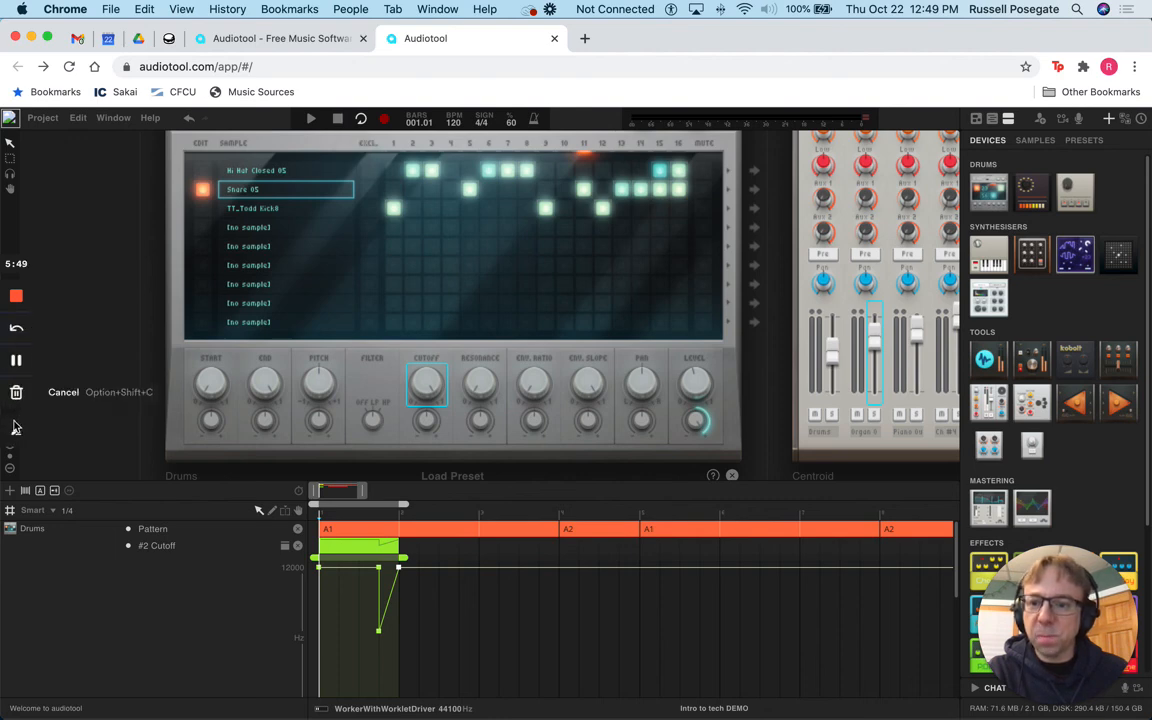